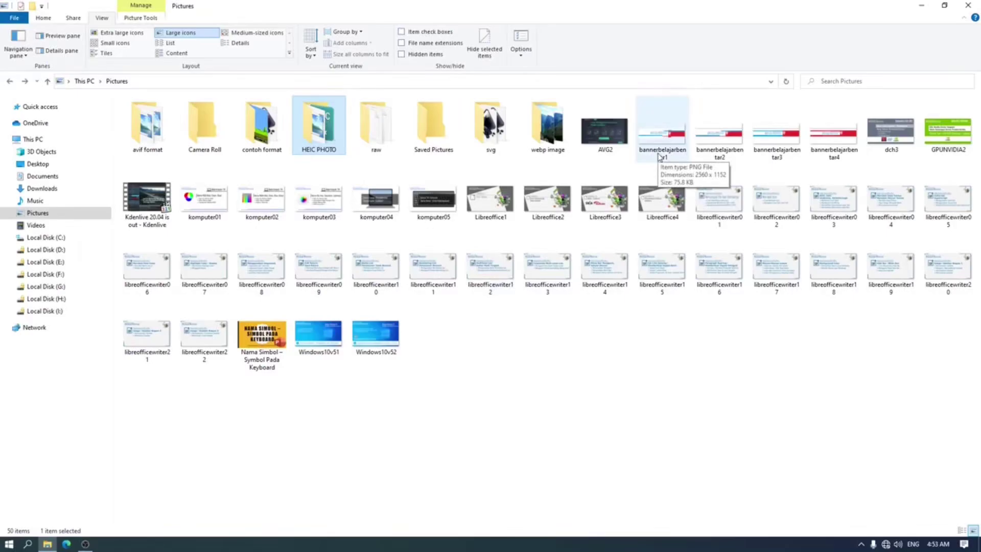
- Open the Libreoffice2 image from the Pictures folder to view it, and close the photo viewer
click(659, 155)
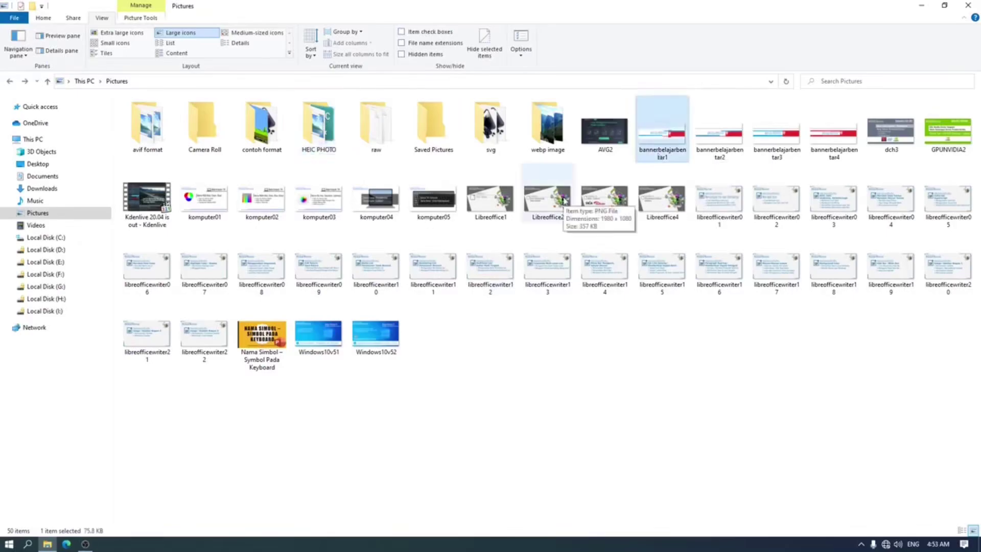
click(564, 200)
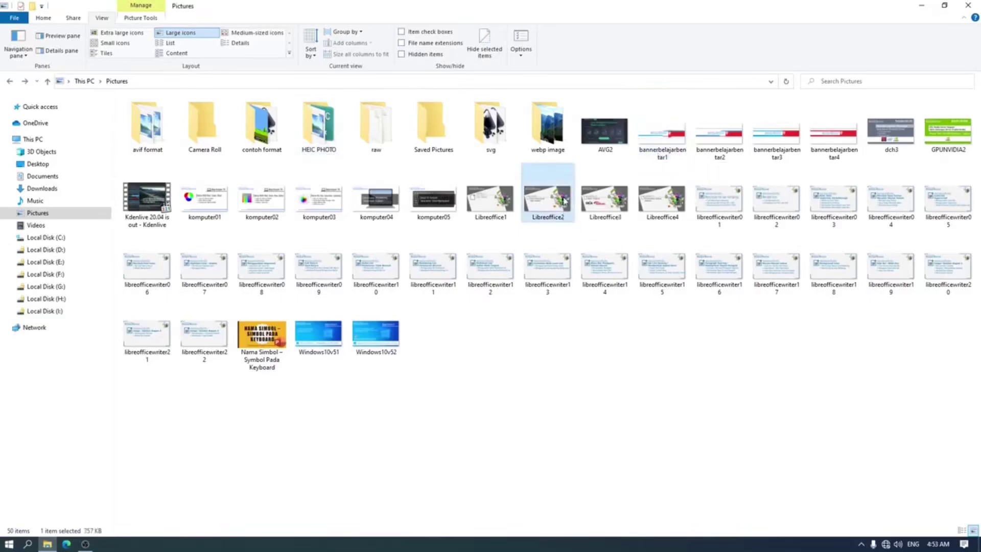
double_click(564, 201)
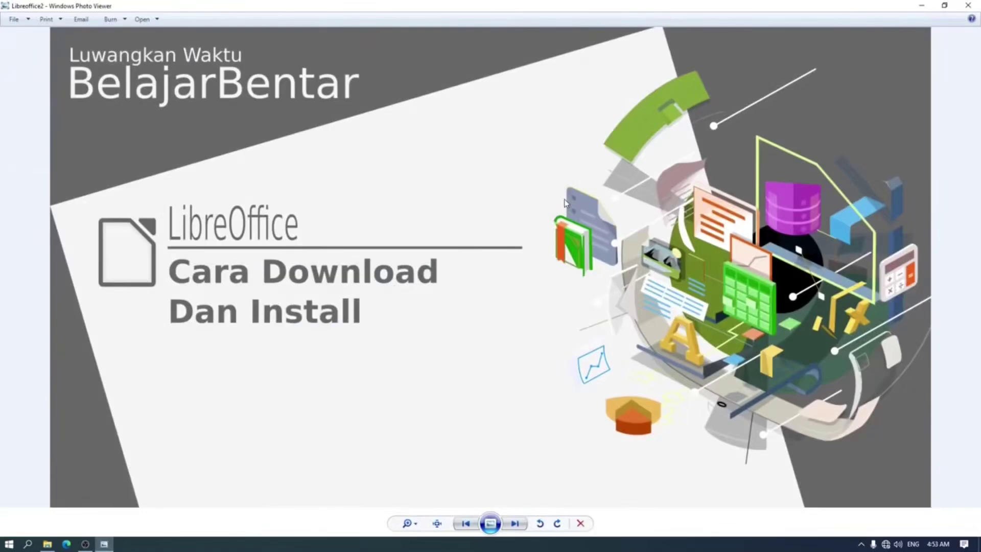
key(Escape)
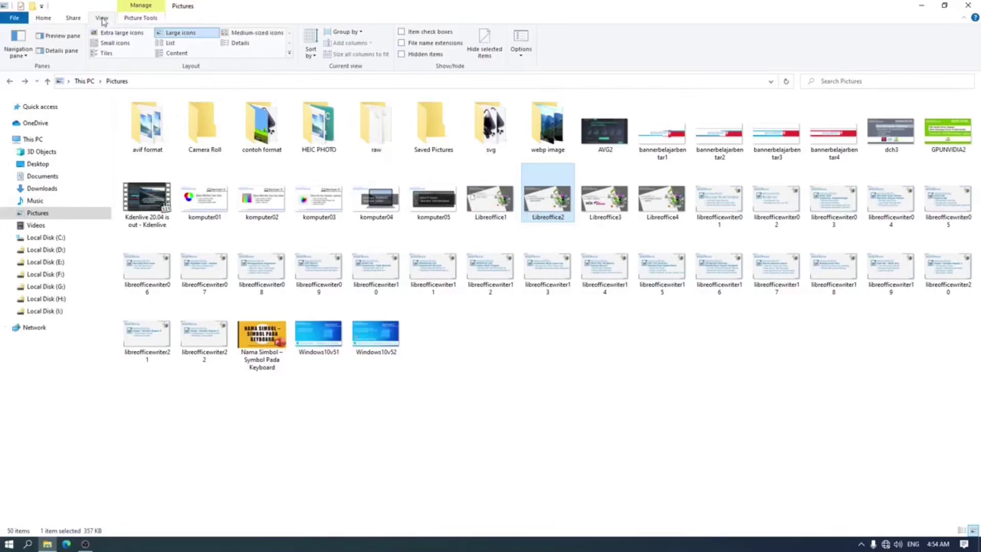
- Examine how items are opened and selected in the Folder Options general settings, leaving them unchanged
click(515, 36)
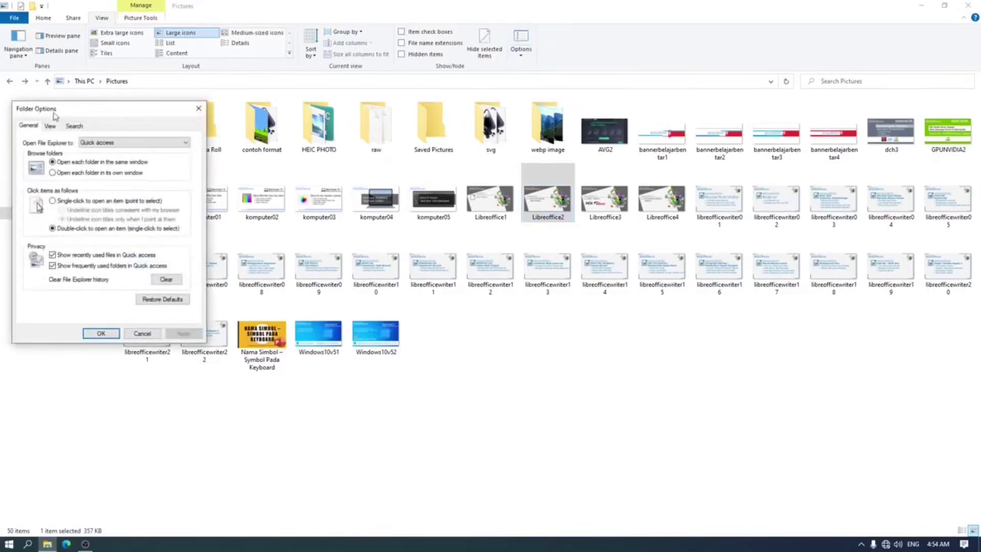
drag(59, 115, 473, 190)
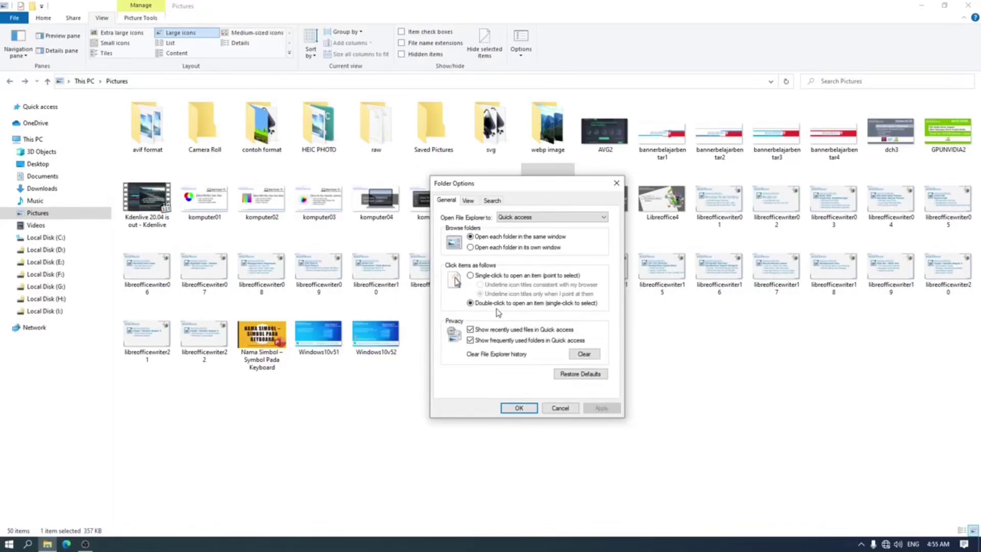
key(Escape)
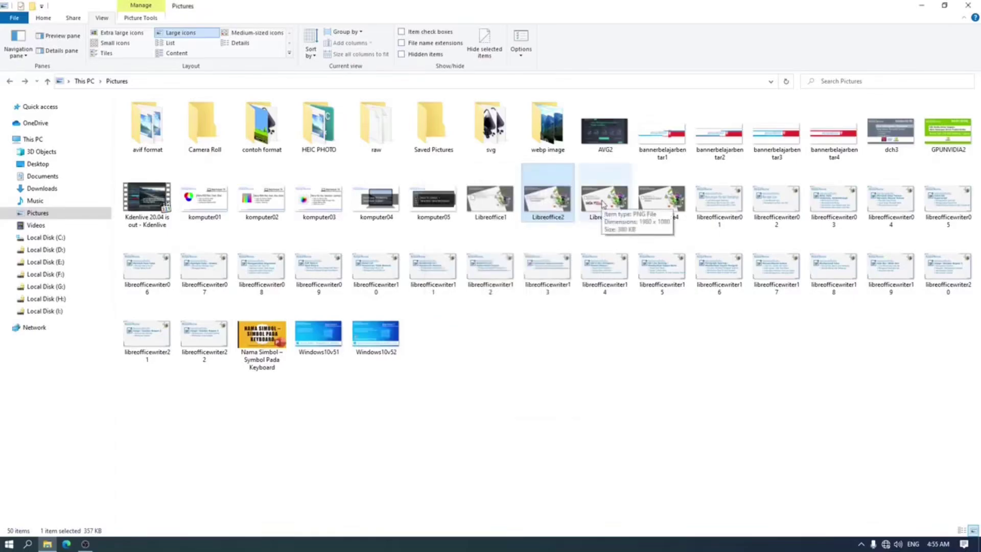
- Select single images one after another, including Libreoffice3, libreofficewriter02, Libreoffice4 and libreofficewriter14, without opening them
click(603, 204)
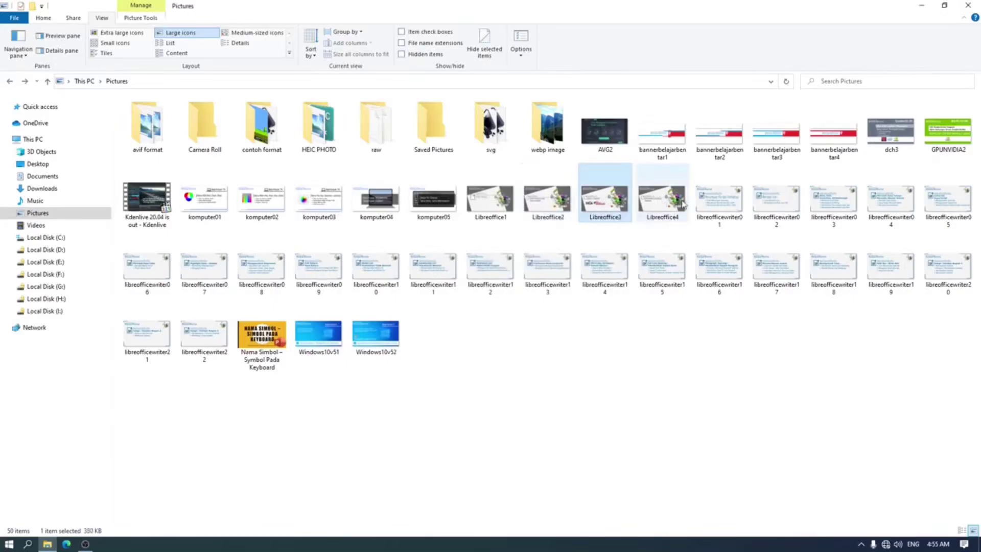
click(721, 205)
click(772, 202)
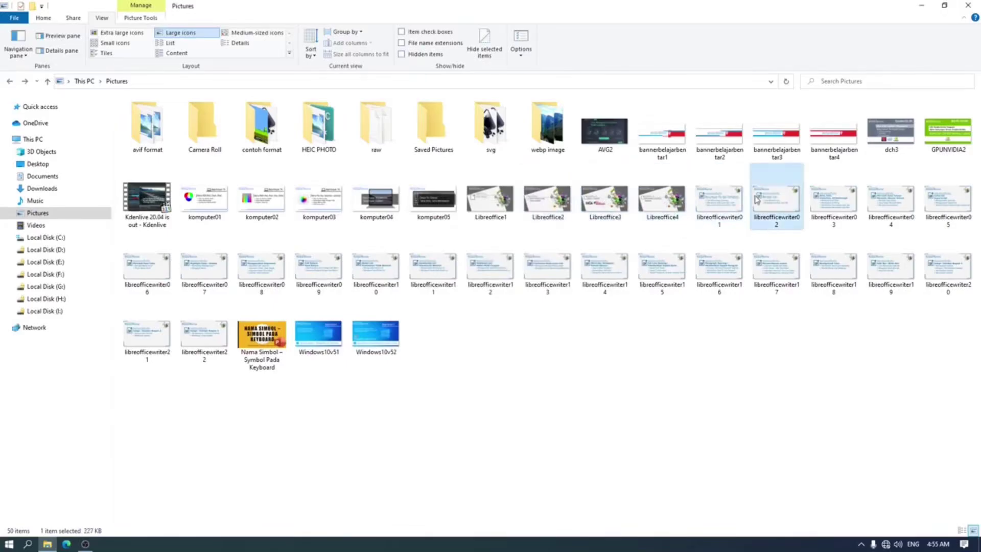
click(433, 271)
click(481, 337)
click(665, 197)
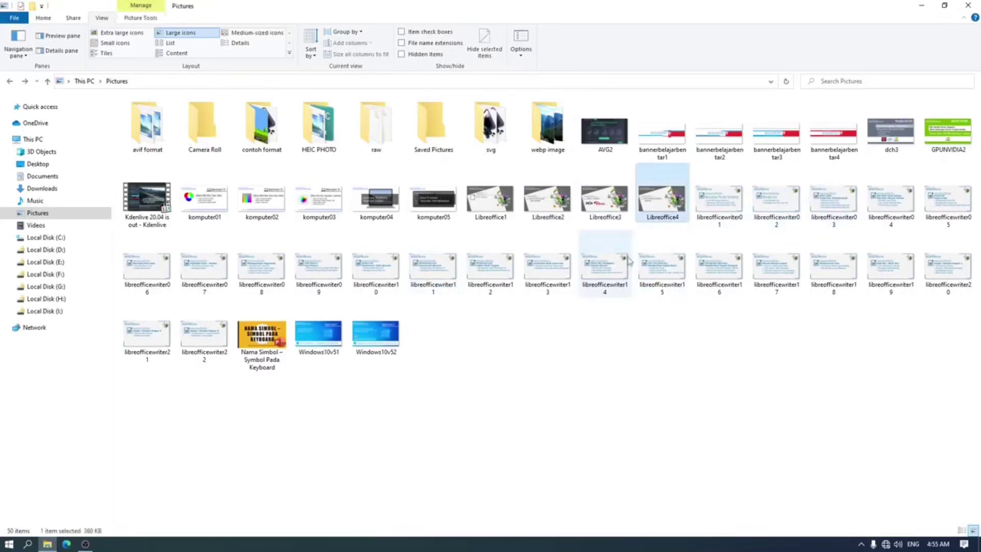
click(603, 268)
- Open the Libreoffice3 image to view it, and close the photo viewer
click(596, 204)
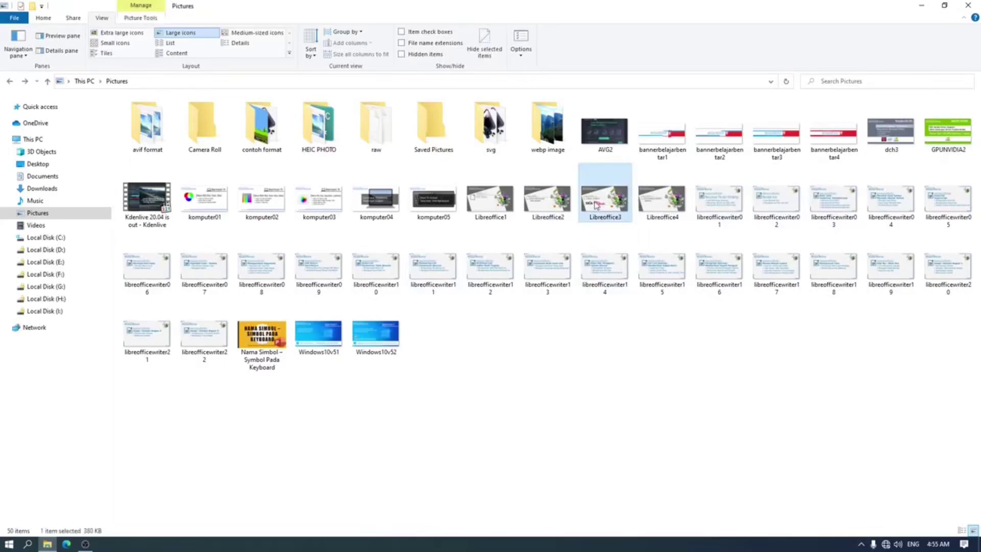
double_click(596, 204)
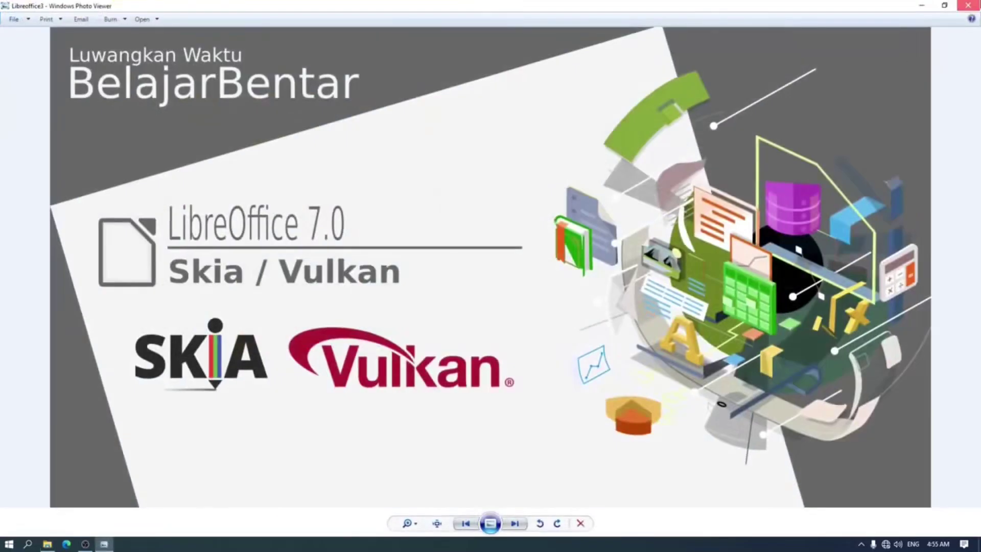
key(alt+F4)
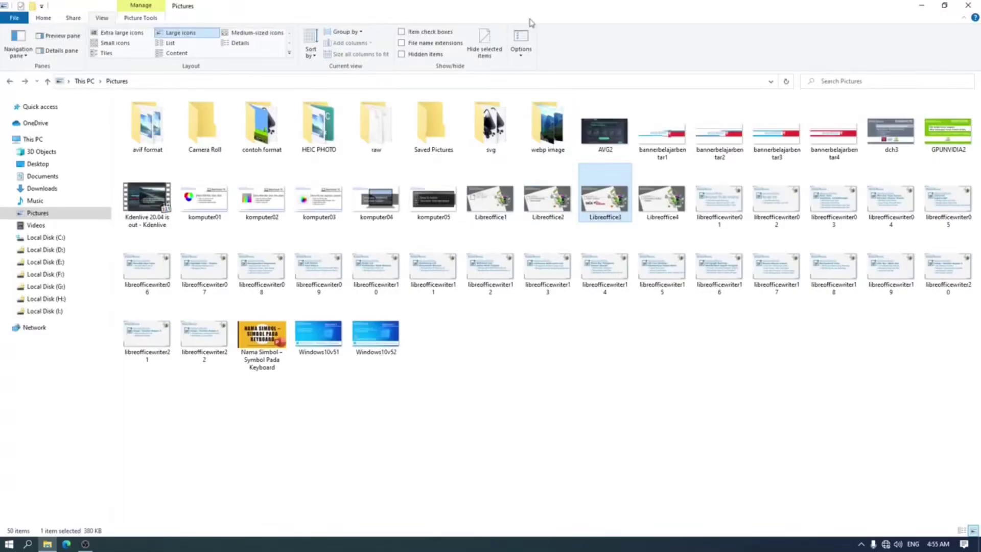
- In Folder Options, set items to open with a single click and be selected by pointing
click(521, 40)
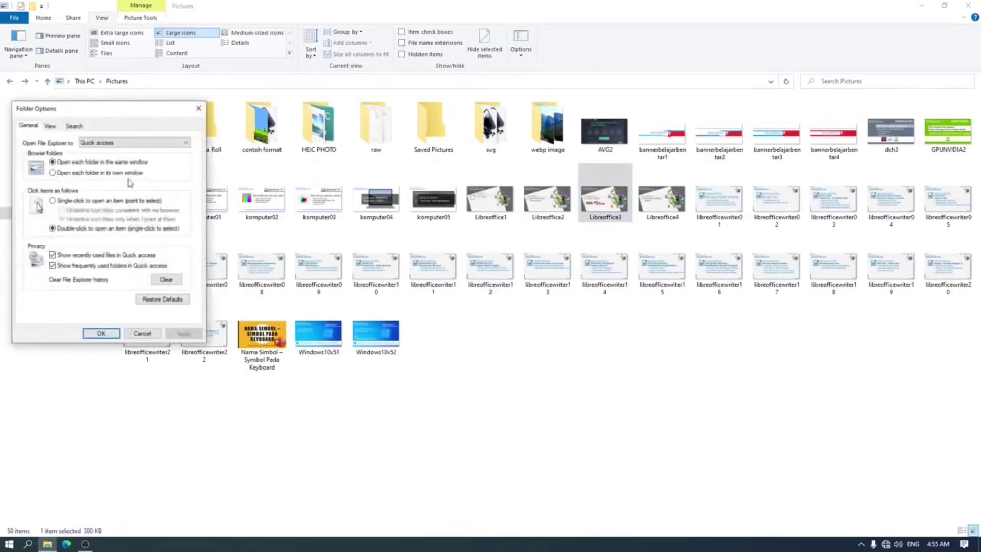
drag(135, 113, 514, 147)
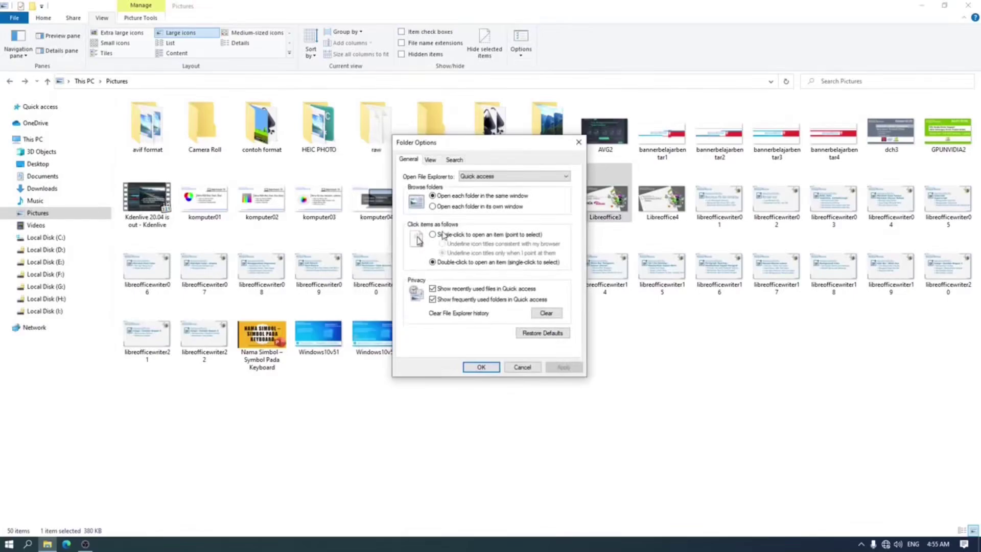
click(443, 235)
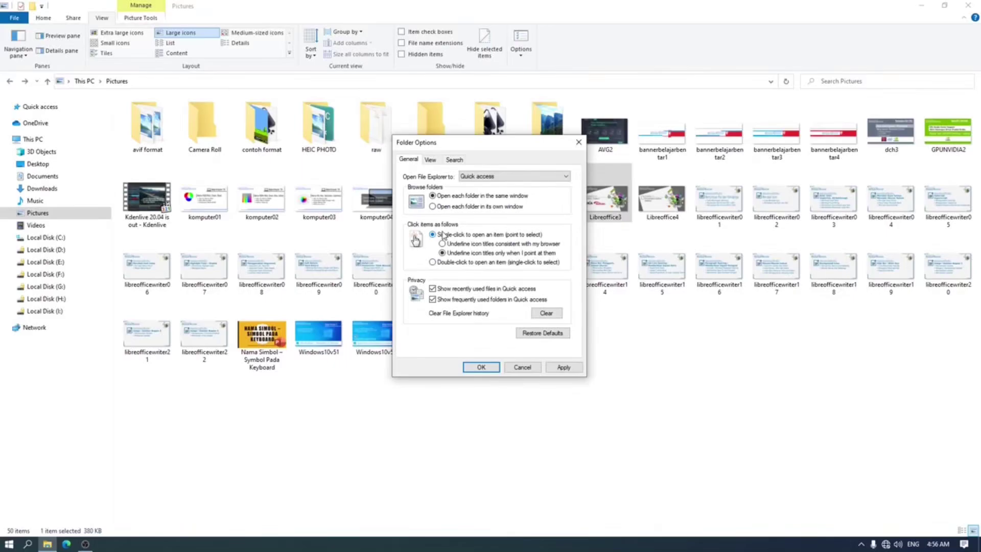
click(476, 368)
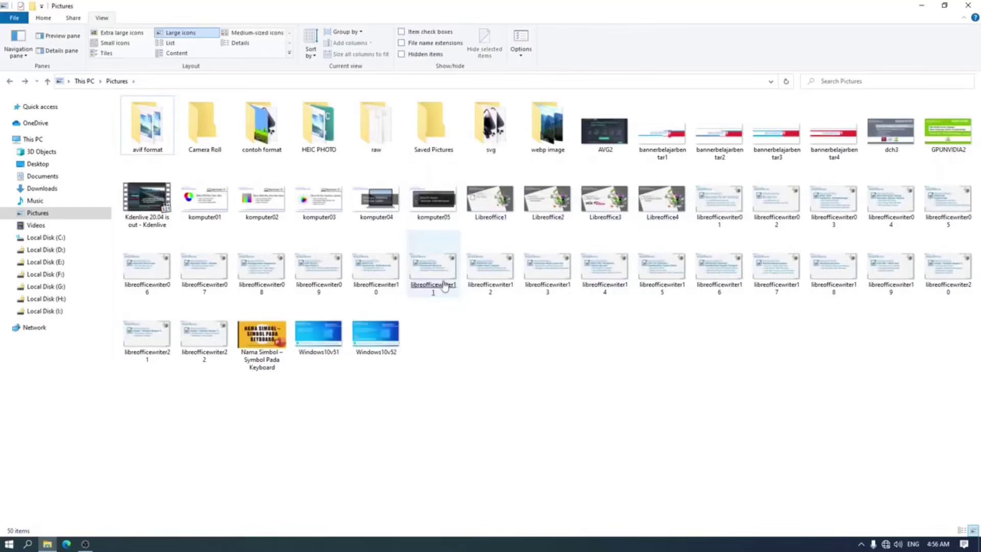
- Test the new opening behaviour on the Libreoffice3 and Libreoffice4 images, closing each one after viewing
double_click(615, 203)
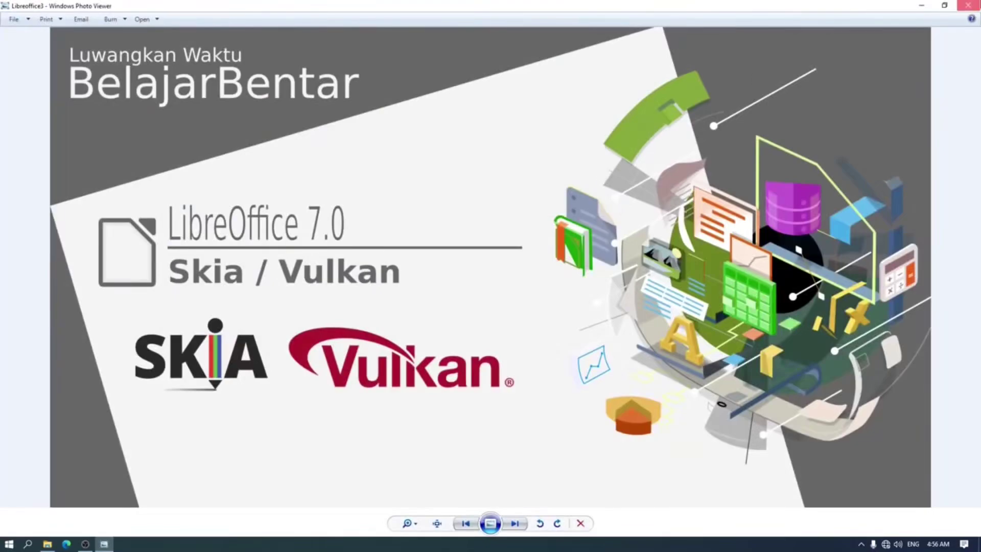
key(Escape)
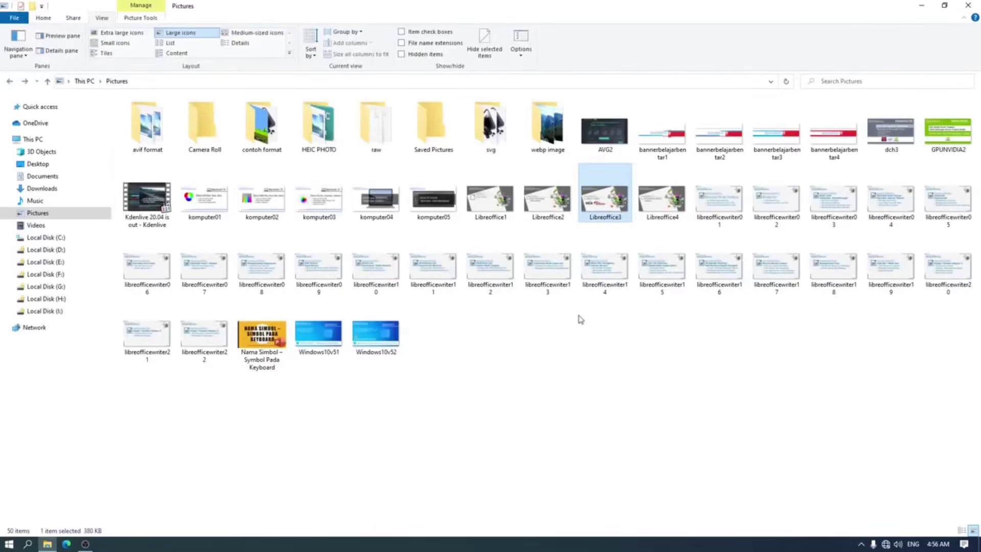
double_click(654, 208)
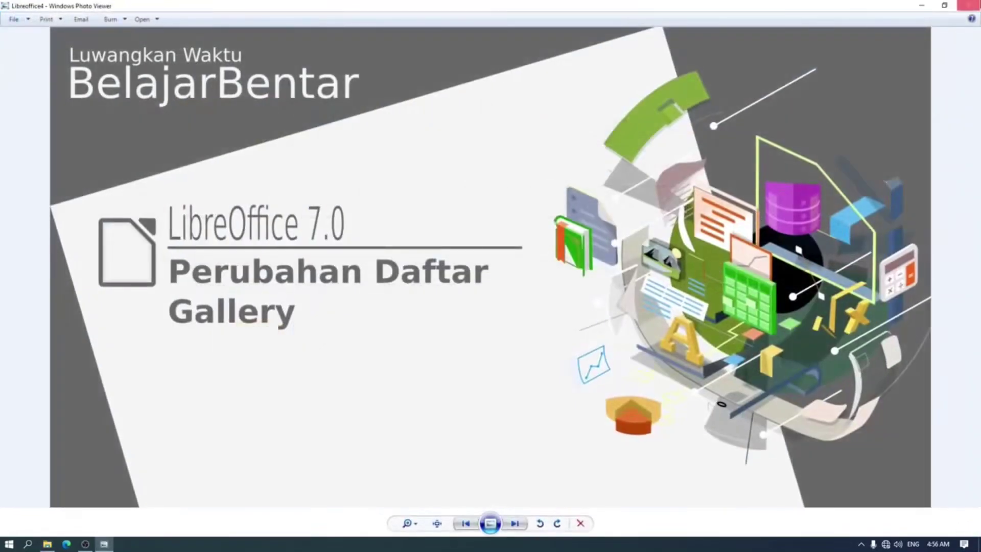
click(968, 6)
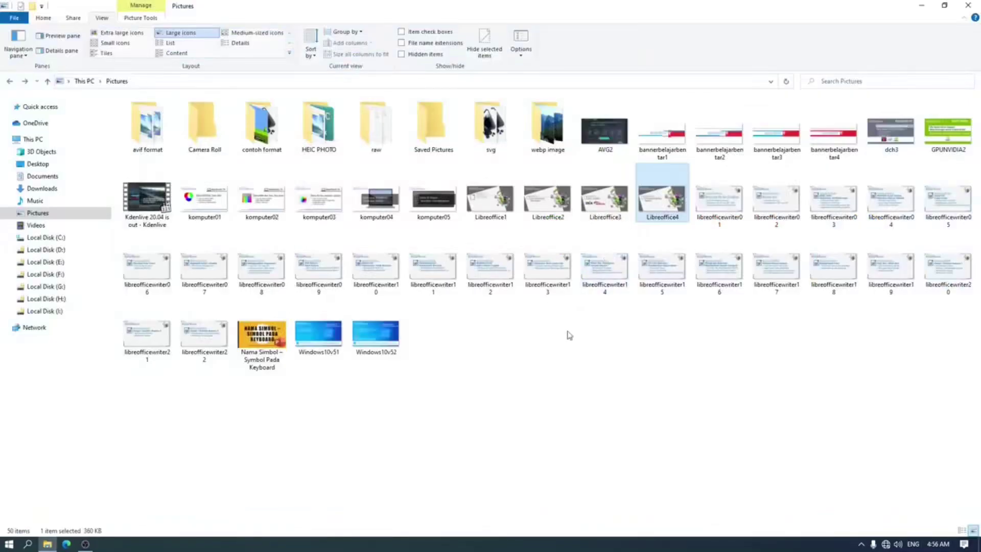
- Review the single-click opening setting in Folder Options and close the dialog
click(521, 38)
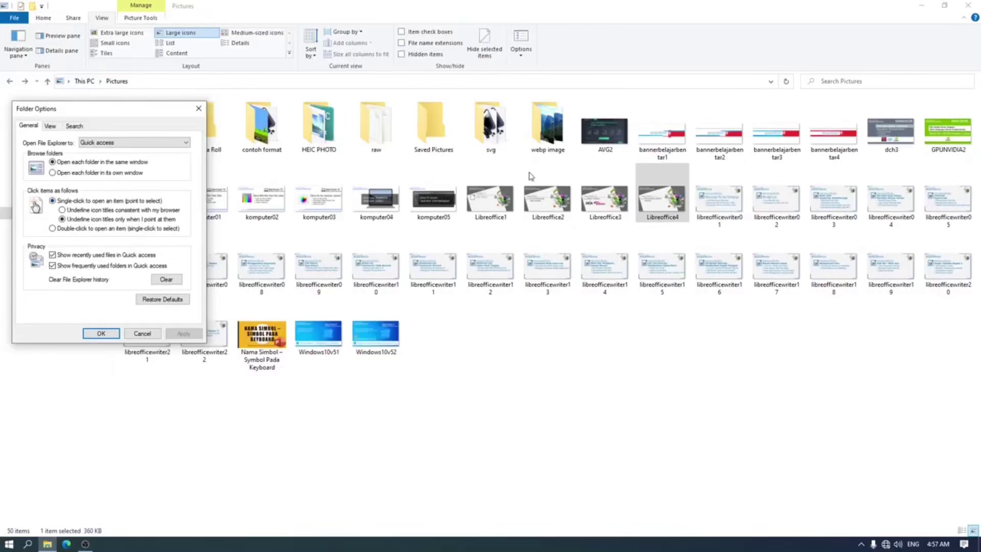
click(101, 333)
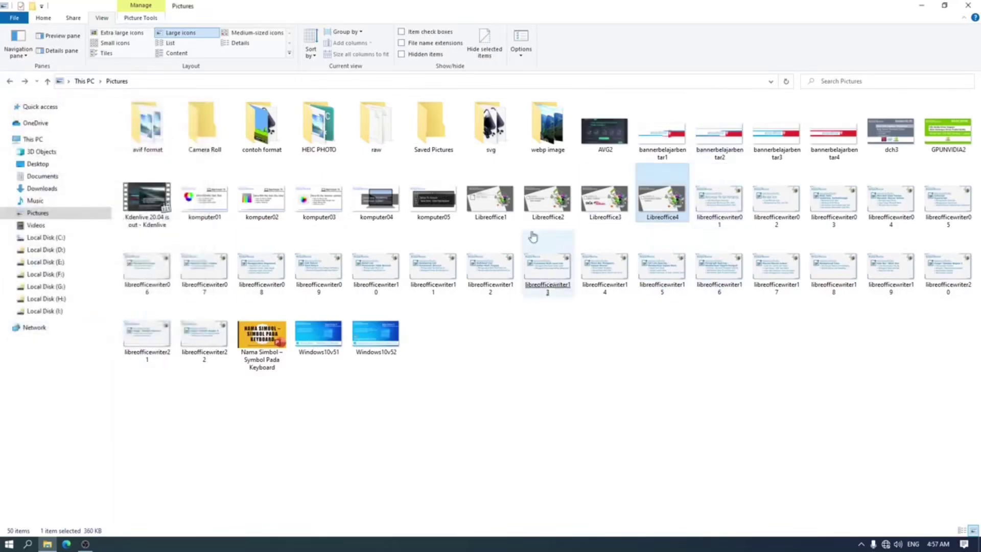
- Test point-to-select on single images in turn, such as Libreoffice3, libreofficewriter01, komputer05 and libreofficewriter11
click(492, 205)
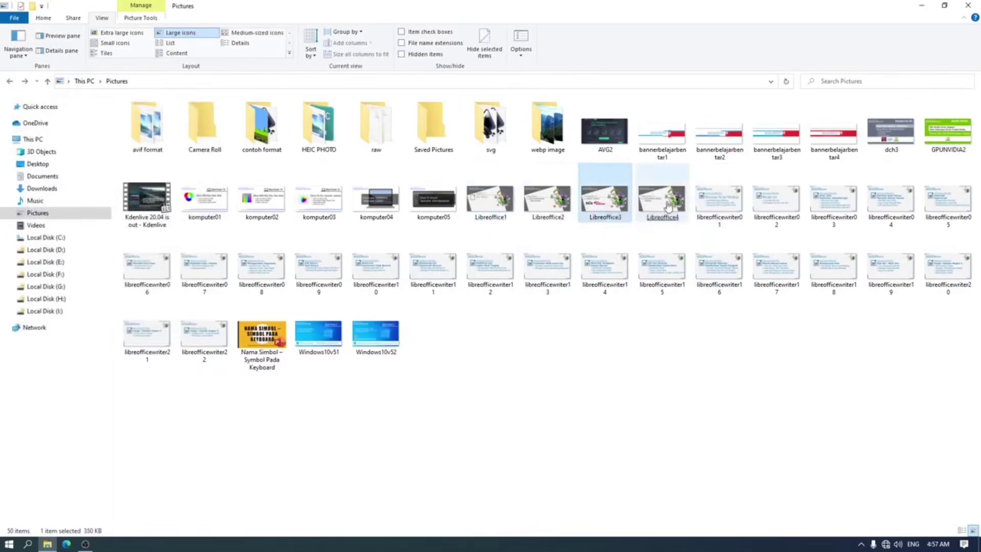
mouse_move(667, 205)
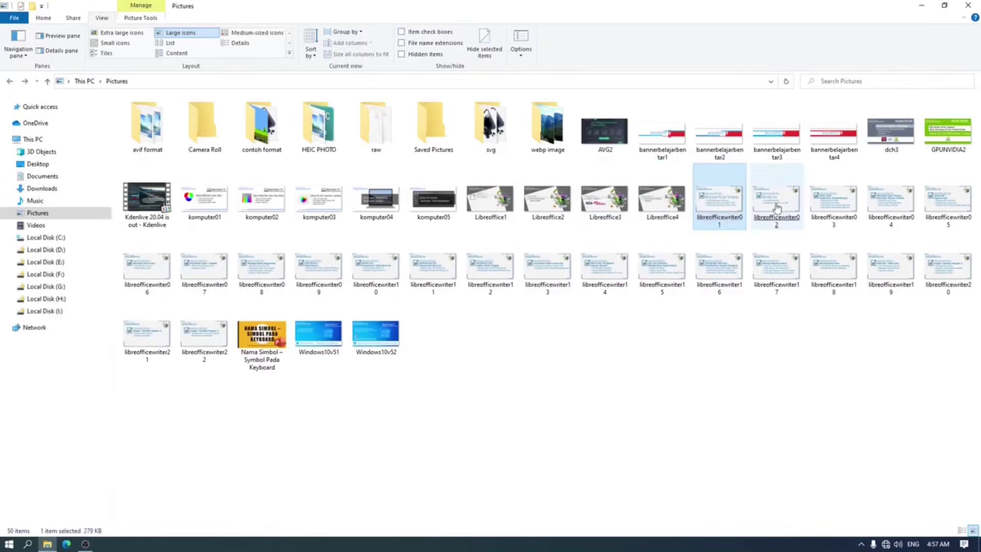
mouse_move(777, 207)
mouse_move(440, 194)
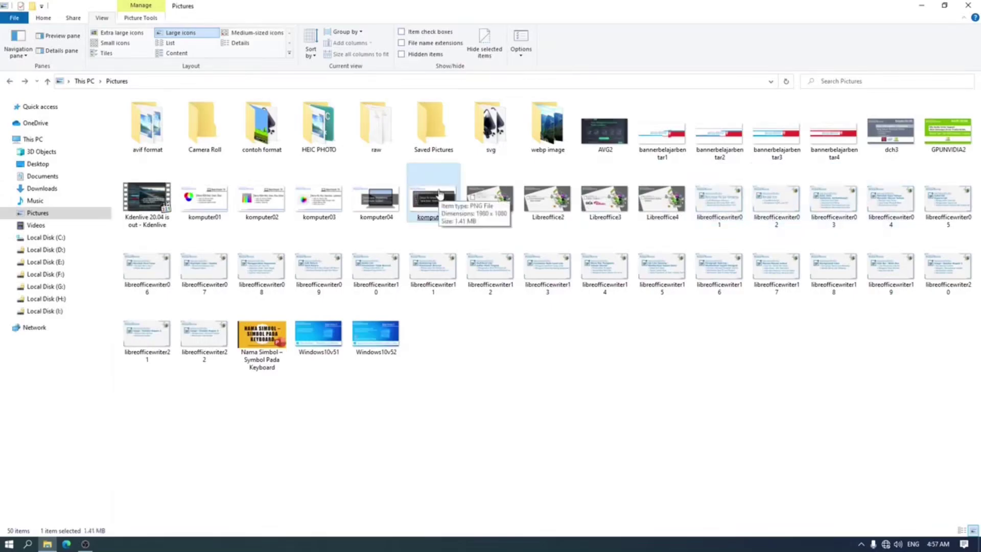
mouse_move(437, 258)
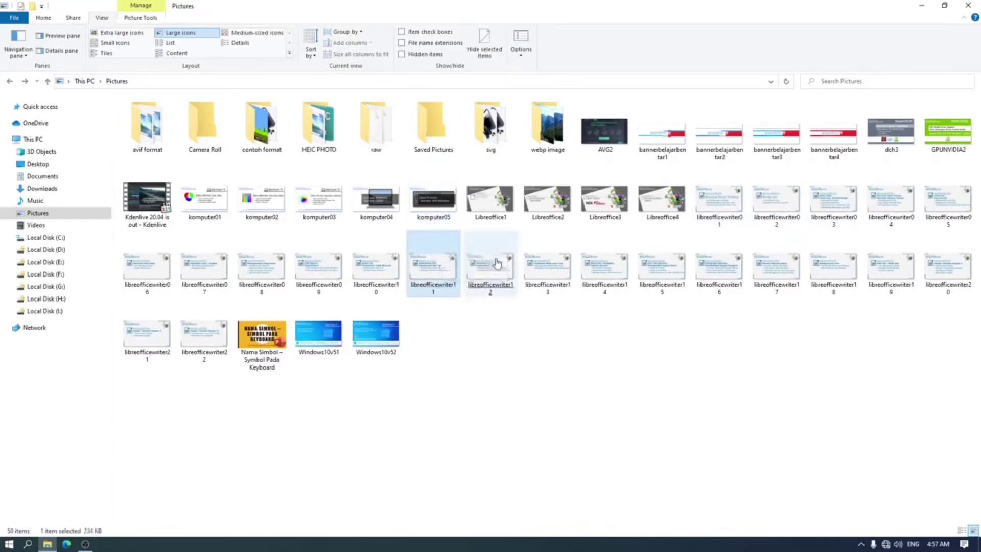
- Build a multiple selection of libreofficewriter12 to 14, Libreoffice4 and libreofficewriter01 to 04
mouse_move(497, 264)
mouse_move(543, 266)
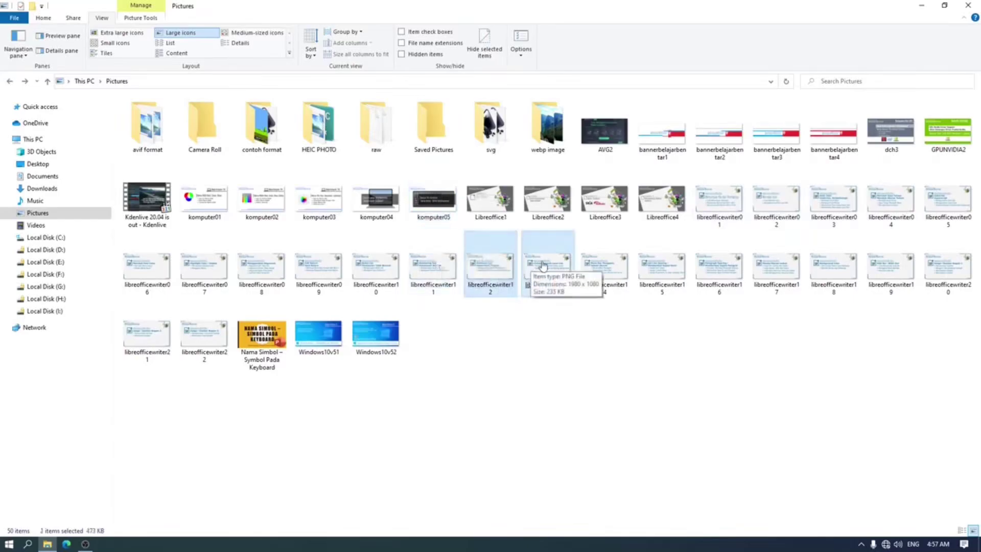
mouse_move(598, 275)
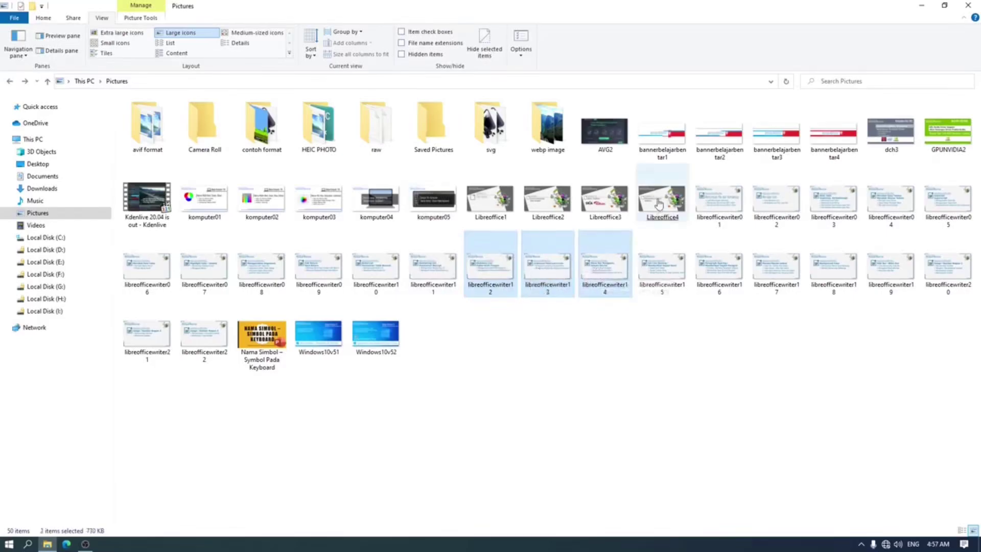
mouse_move(715, 205)
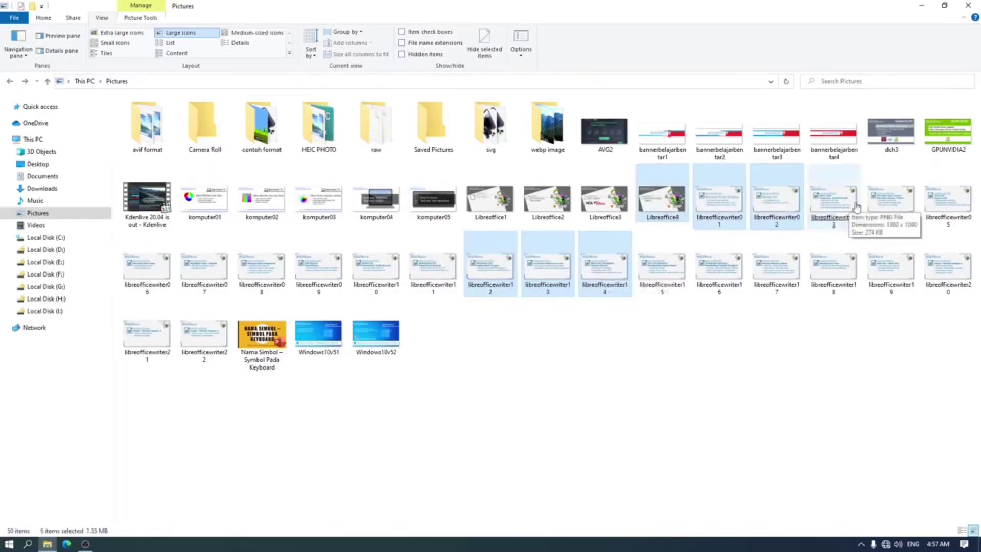
mouse_move(857, 207)
mouse_move(891, 207)
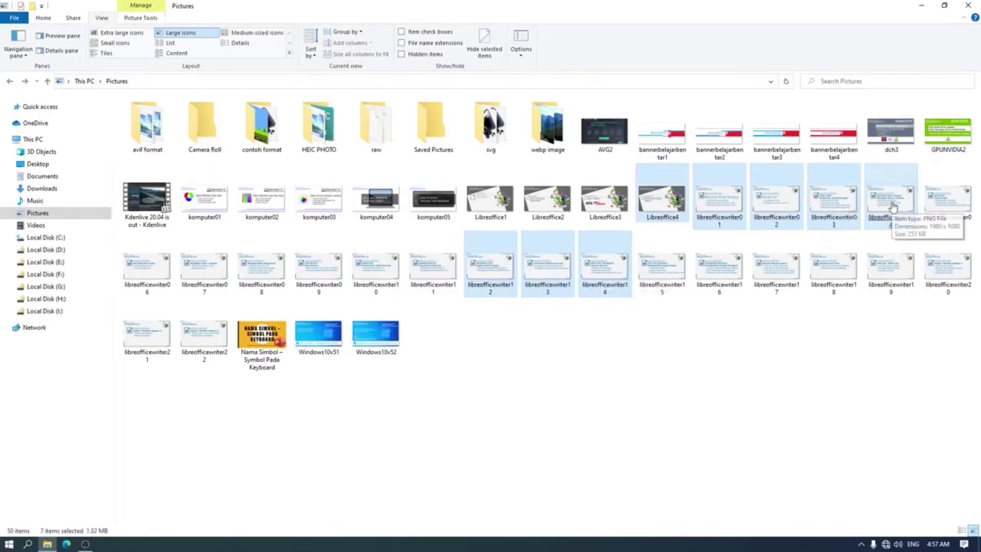
- Drop libreofficewriter04 from the selection and add libreofficewriter15 to 18 and libreofficewriter20
mouse_move(937, 278)
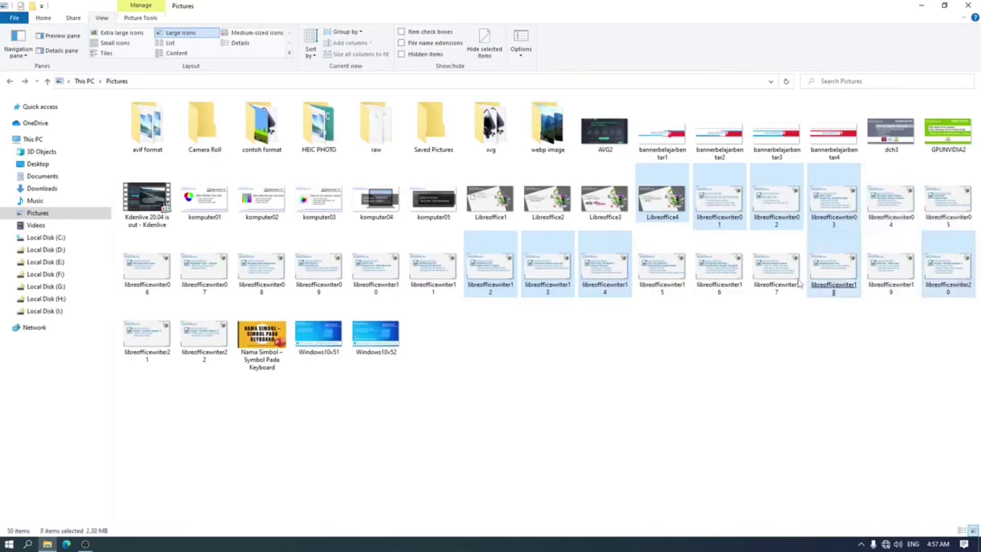
mouse_move(777, 265)
mouse_move(662, 266)
mouse_move(721, 265)
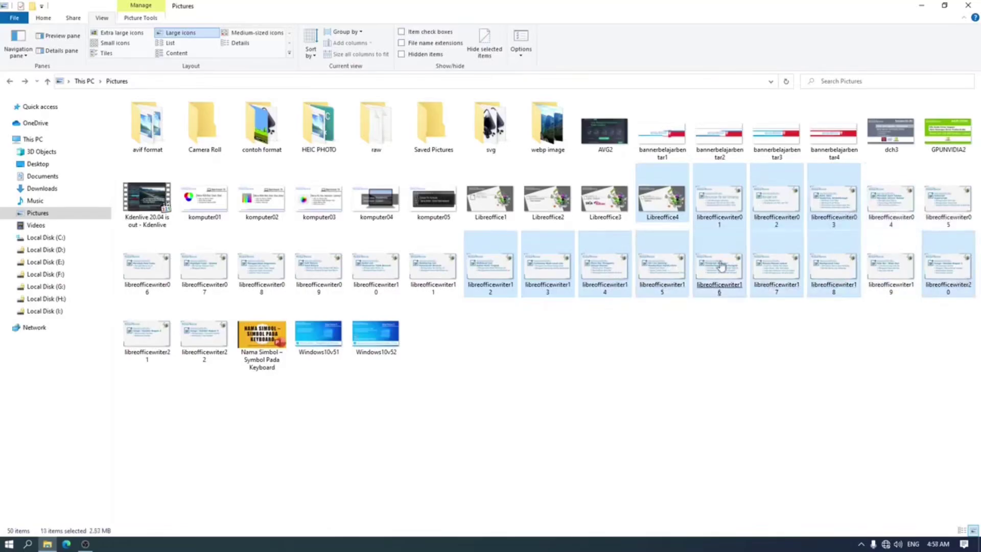
- Extend the selection with Libreoffice1, Libreoffice2, komputer03 to komputer05 and libreofficewriter09 to 11
mouse_move(544, 199)
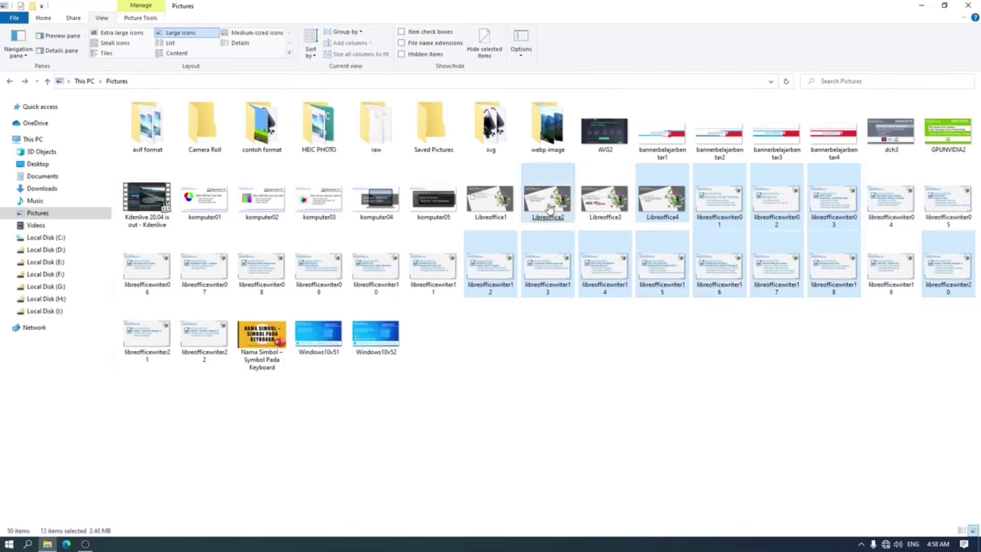
ctrl+click(434, 204)
ctrl+click(376, 205)
ctrl+click(377, 265)
ctrl+click(319, 266)
ctrl+click(434, 266)
ctrl+click(489, 207)
ctrl+click(331, 207)
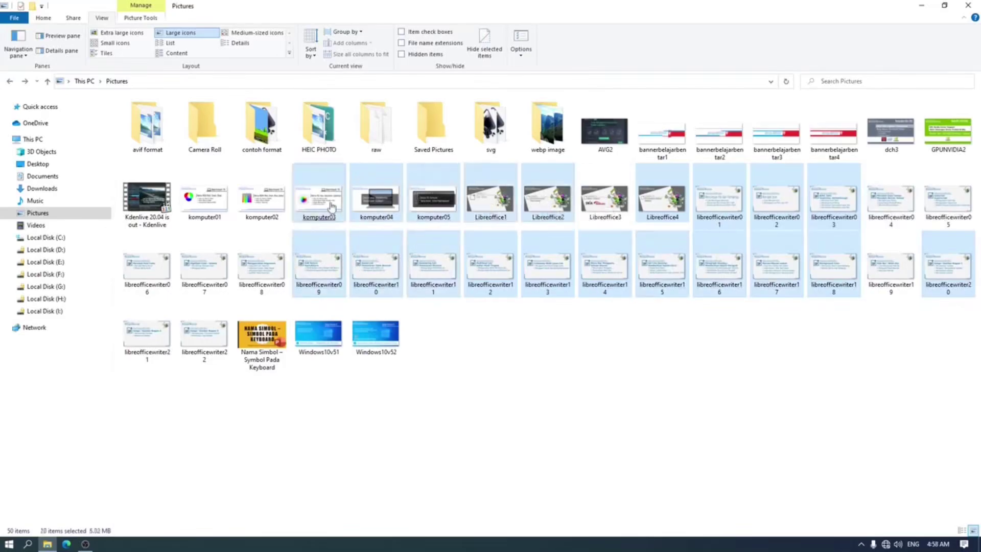
- Remove libreofficewriter10 to libreofficewriter18 from the current multiple selection
ctrl+click(376, 261)
ctrl+click(432, 259)
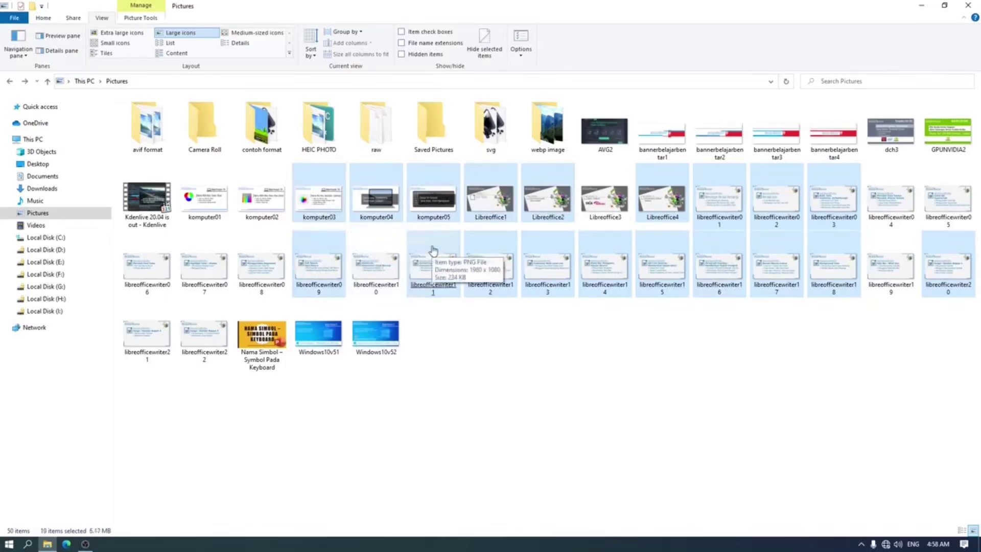
ctrl+click(508, 241)
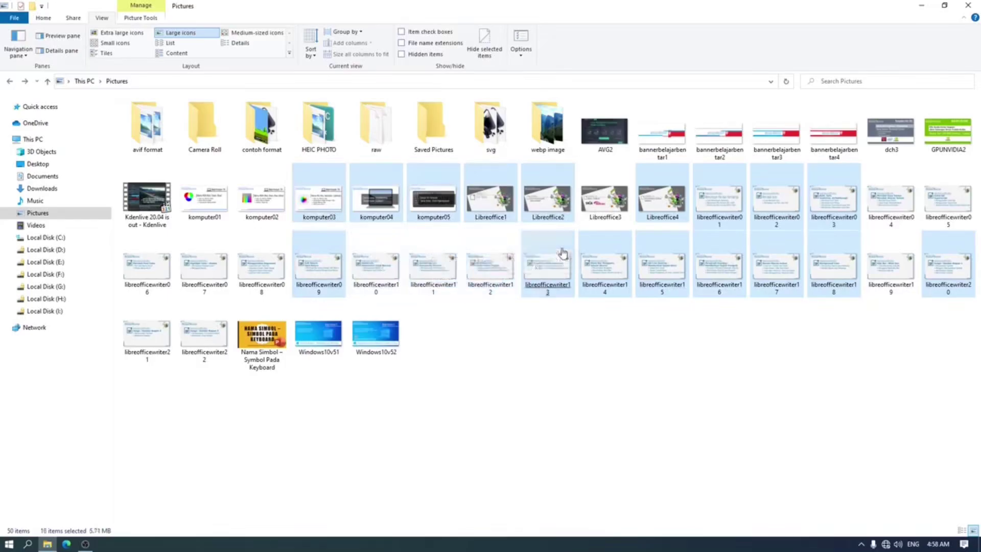
ctrl+click(563, 252)
ctrl+click(607, 253)
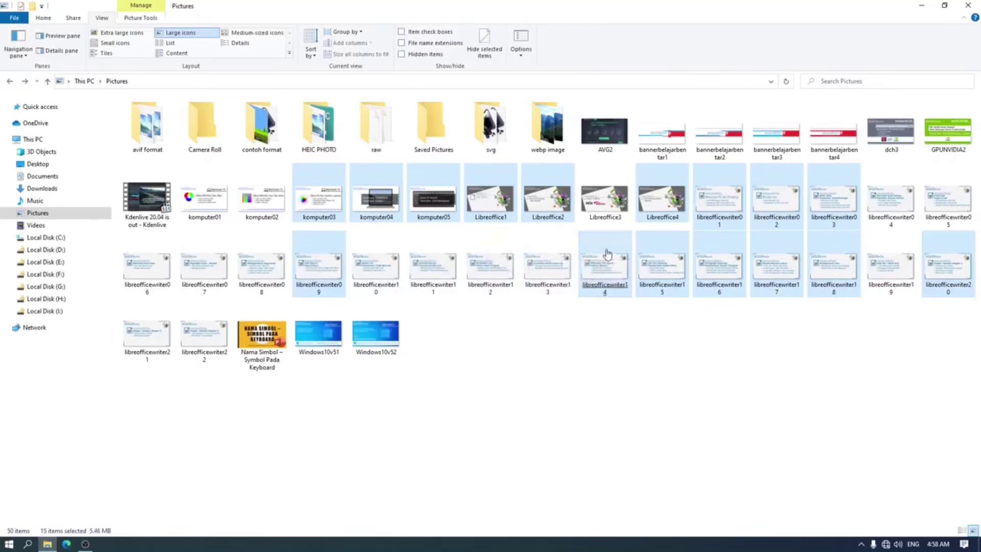
ctrl+click(664, 254)
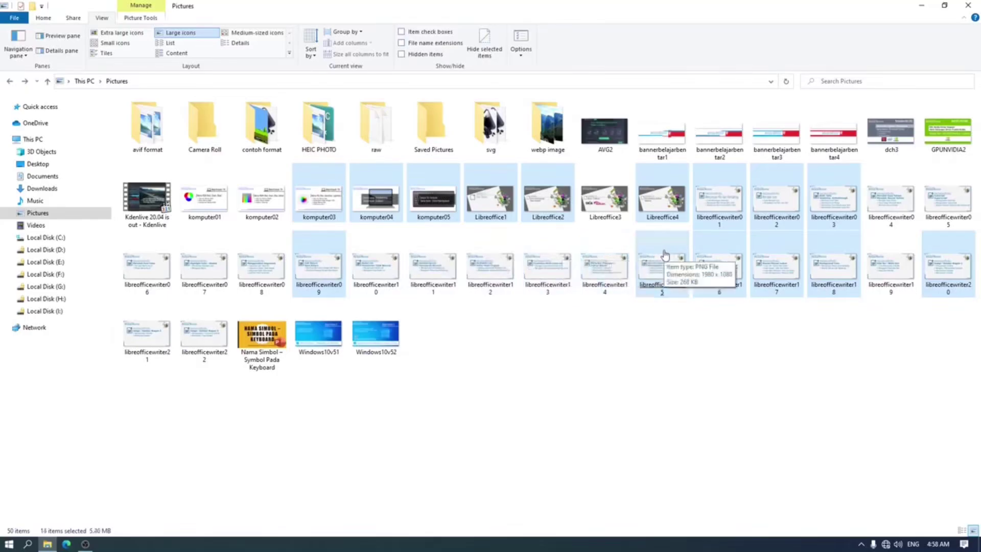
ctrl+click(718, 253)
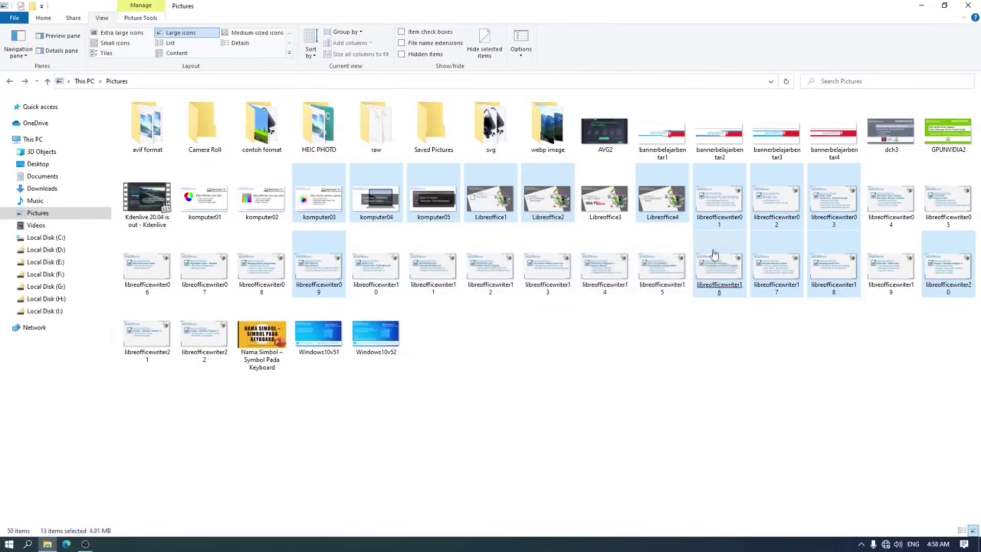
ctrl+click(803, 248)
ctrl+click(832, 247)
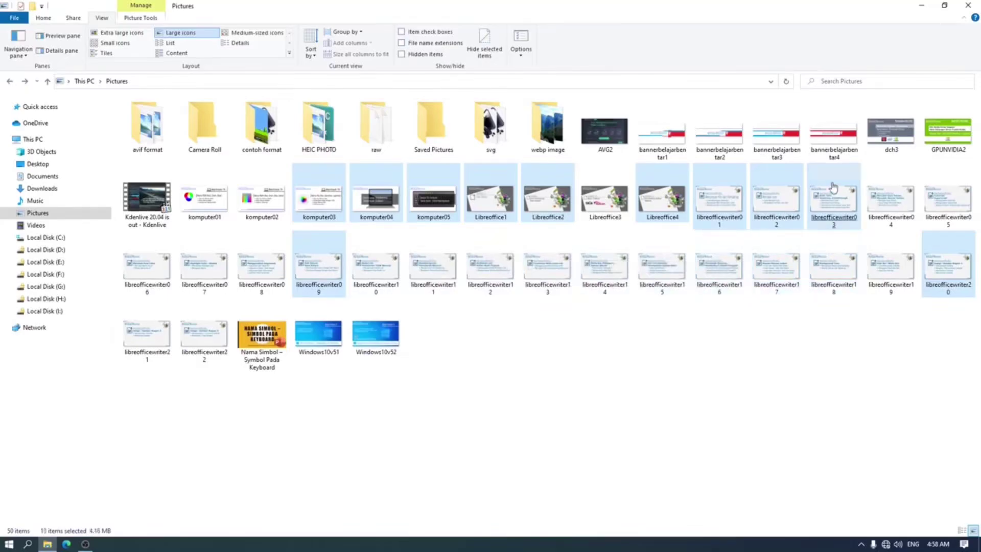
- Drop libreofficewriter03, libreofficewriter01 and Libreoffice4 from the selection and add back libreofficewriter15, 13, 12 and 11
ctrl+click(832, 189)
ctrl+click(703, 193)
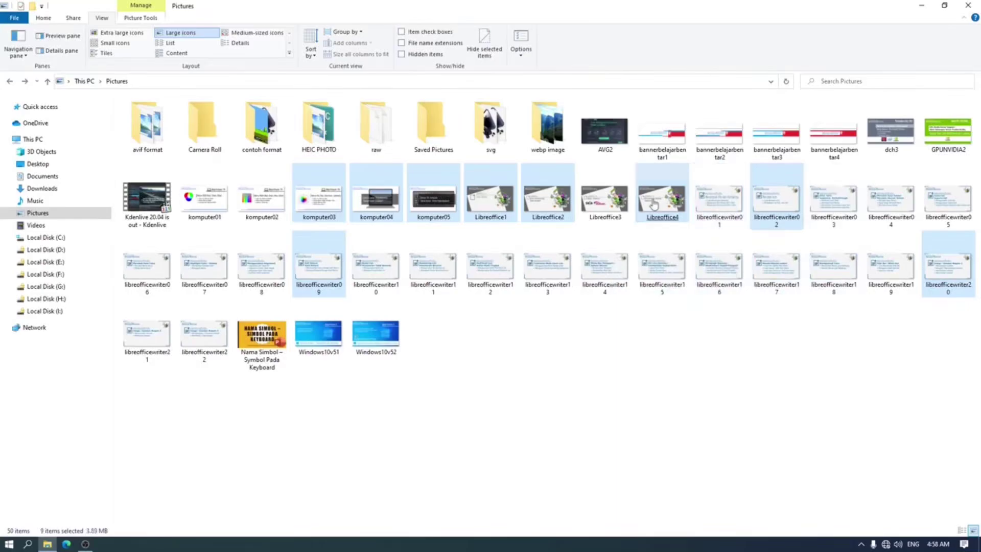
ctrl+click(653, 205)
ctrl+click(660, 268)
ctrl+click(567, 284)
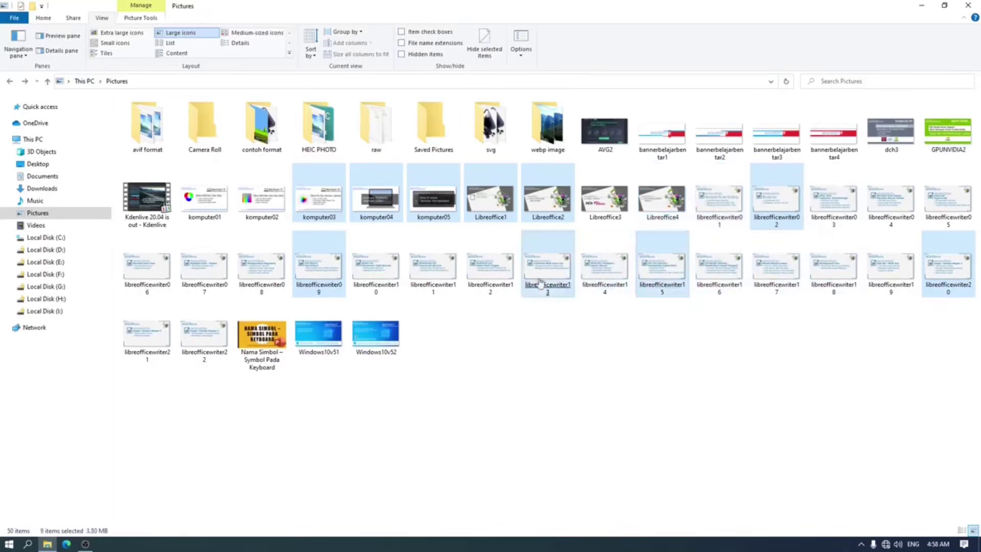
ctrl+click(498, 276)
ctrl+click(433, 277)
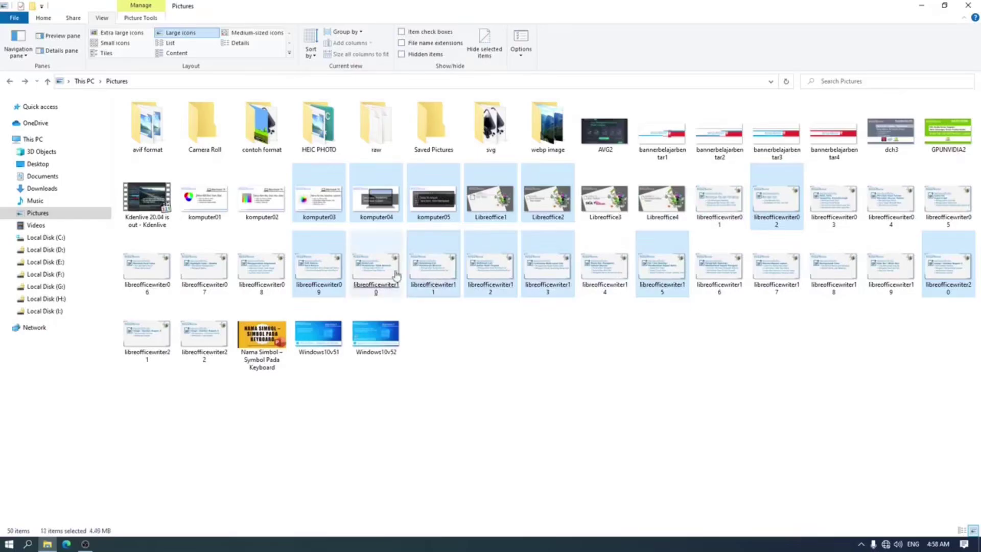
- Open the Libreoffice3 image in the photo viewer and close it again
double_click(605, 204)
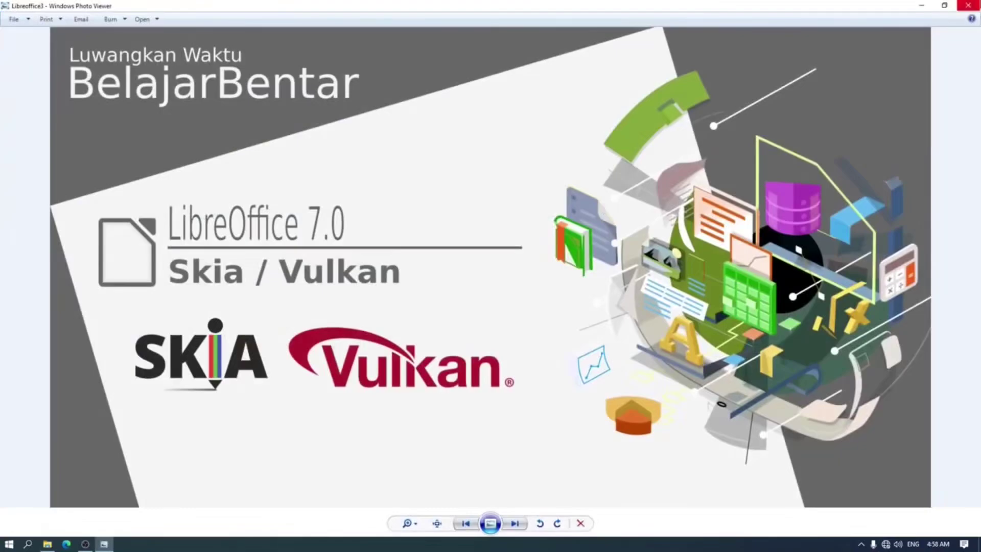
click(967, 5)
- Review the single-click underline options in Folder Options, and test point-to-select on images such as libreofficewriter01, libreofficewriter15 and Libreoffice1
click(521, 41)
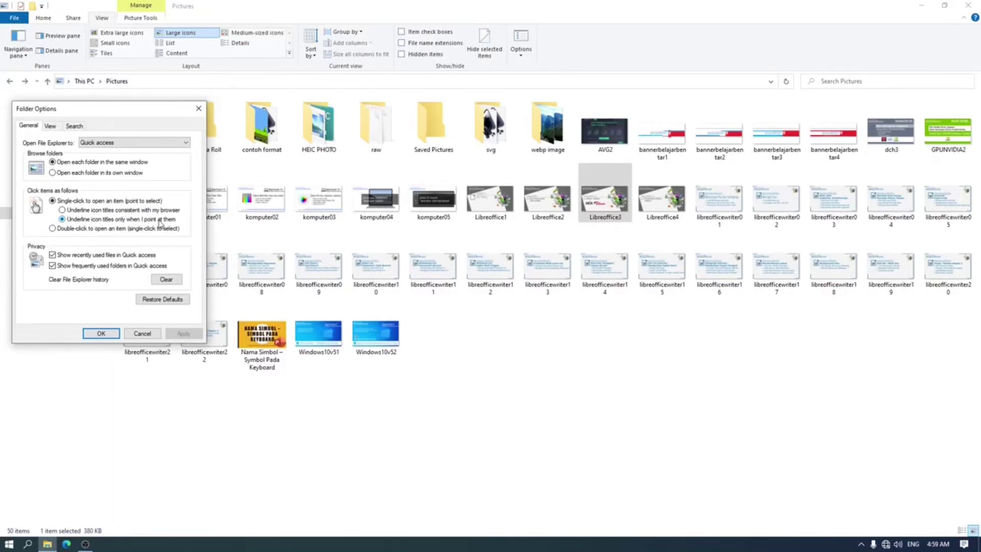
click(101, 333)
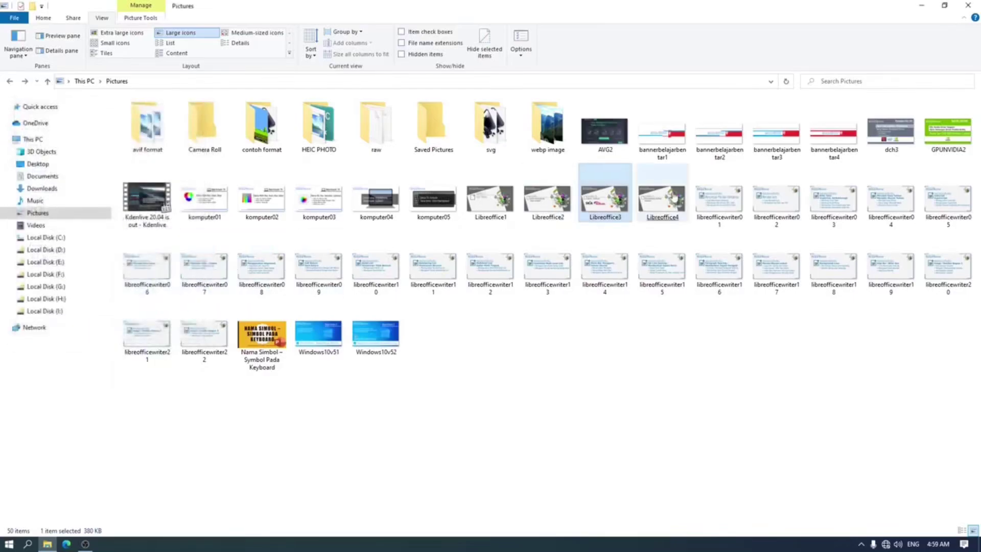
mouse_move(722, 194)
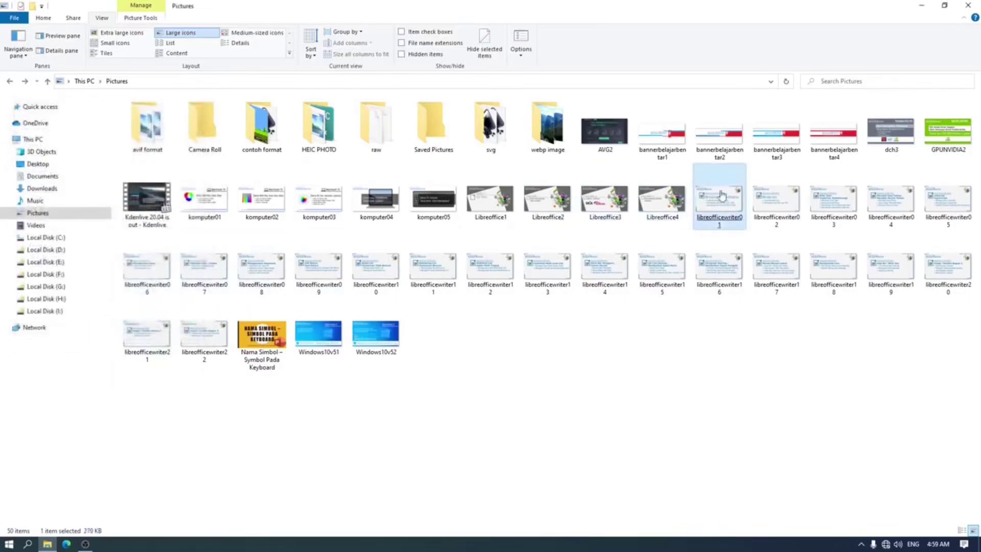
mouse_move(774, 195)
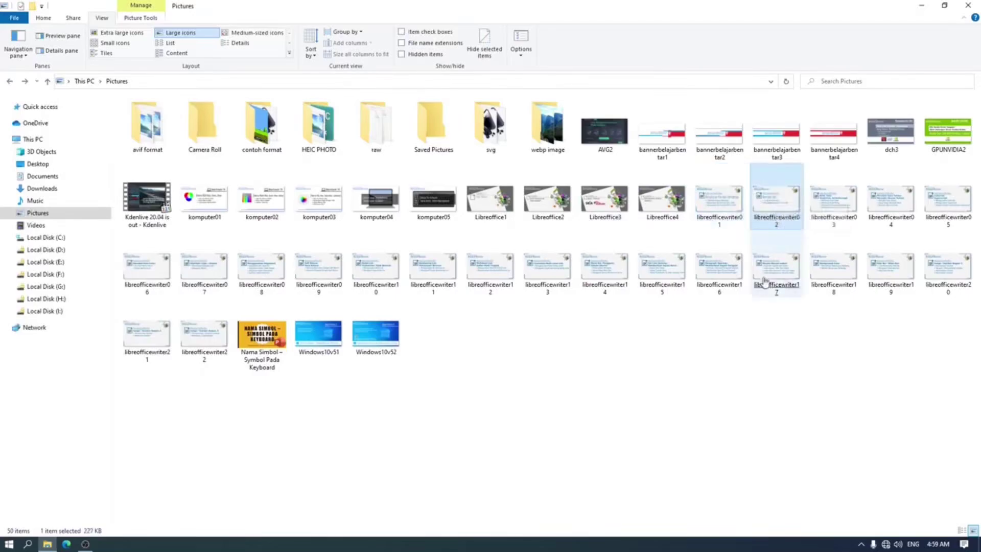
mouse_move(639, 273)
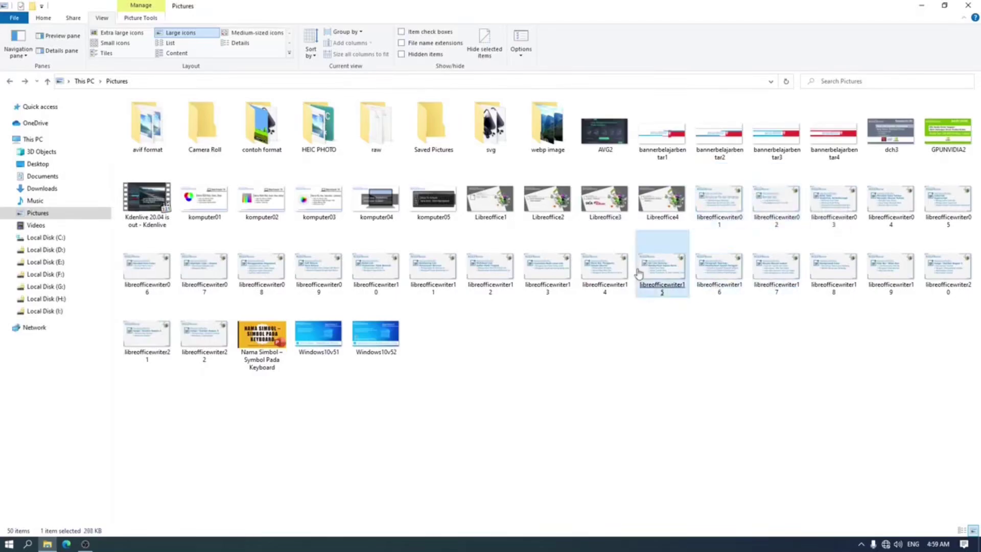
mouse_move(546, 273)
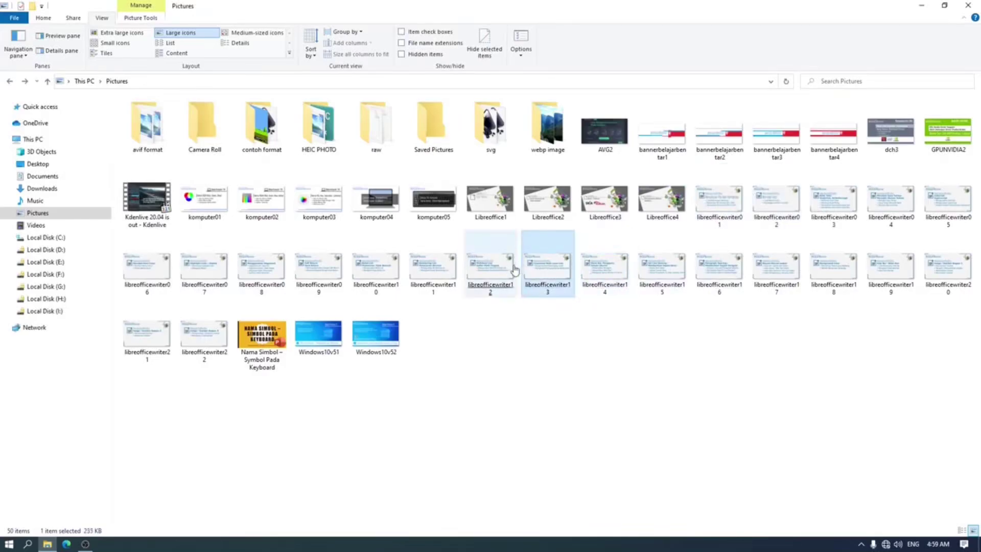
mouse_move(511, 199)
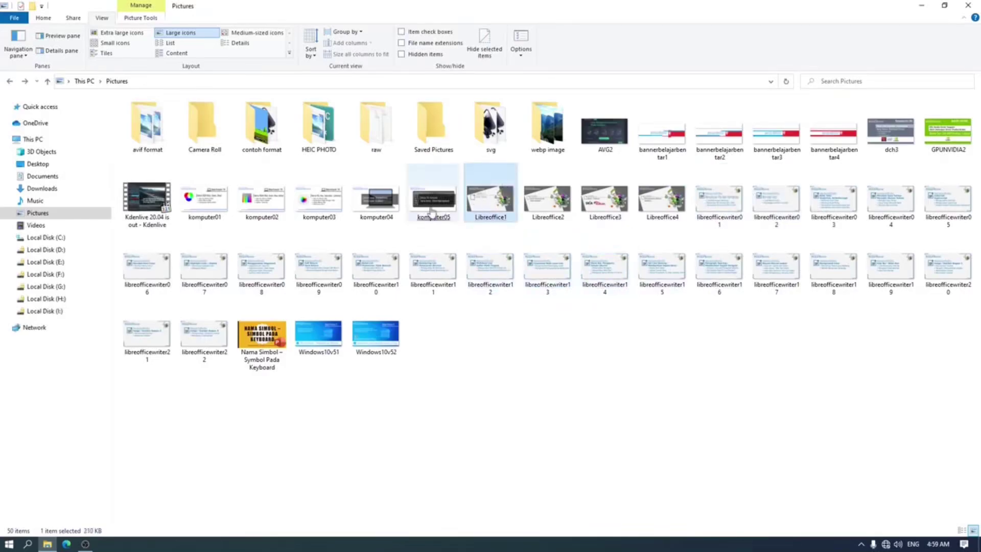
- Set Folder Options to underline icon titles consistent with the browser and apply the change
click(520, 38)
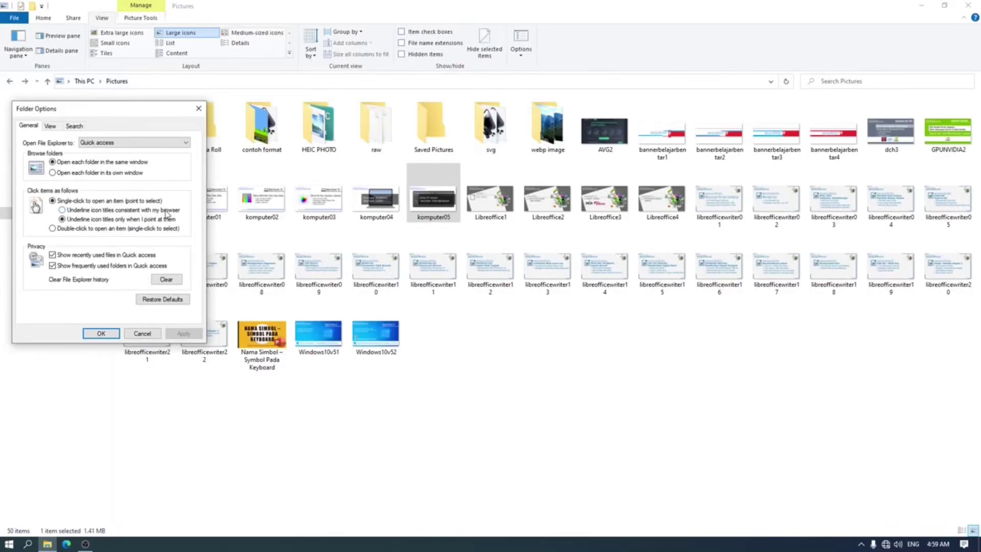
click(90, 210)
click(108, 335)
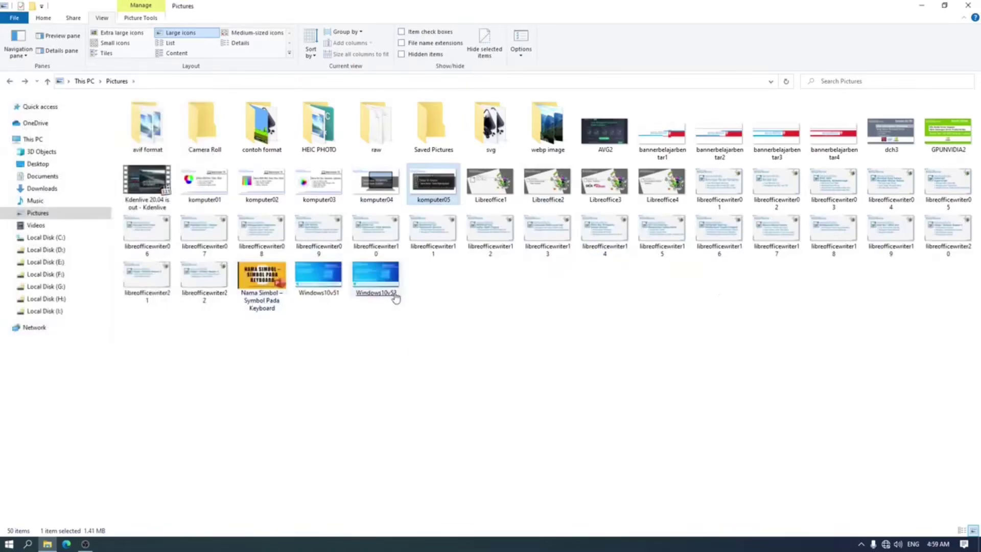
- Open the contoh format folder, check its icon titles and the zipped folder, and return to Pictures
mouse_move(258, 131)
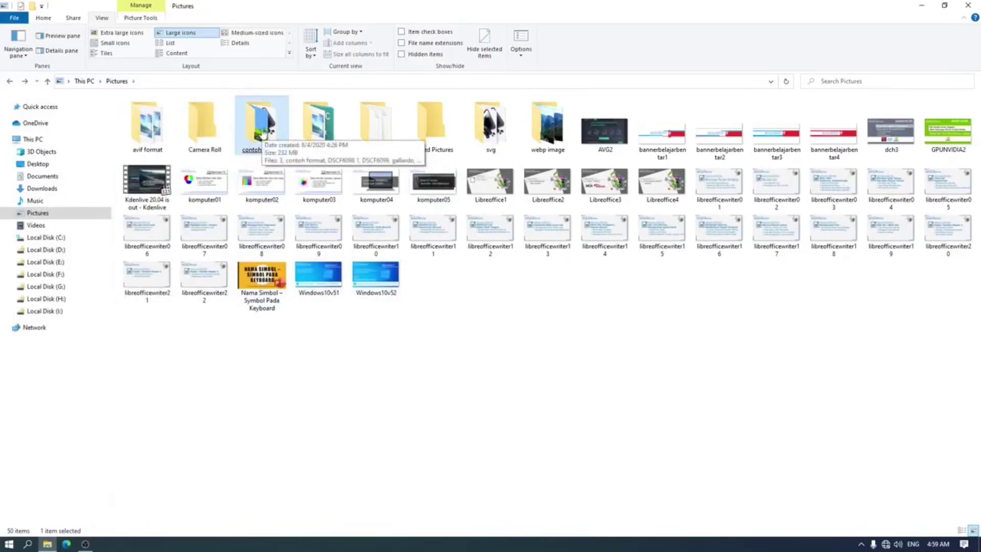
click(262, 134)
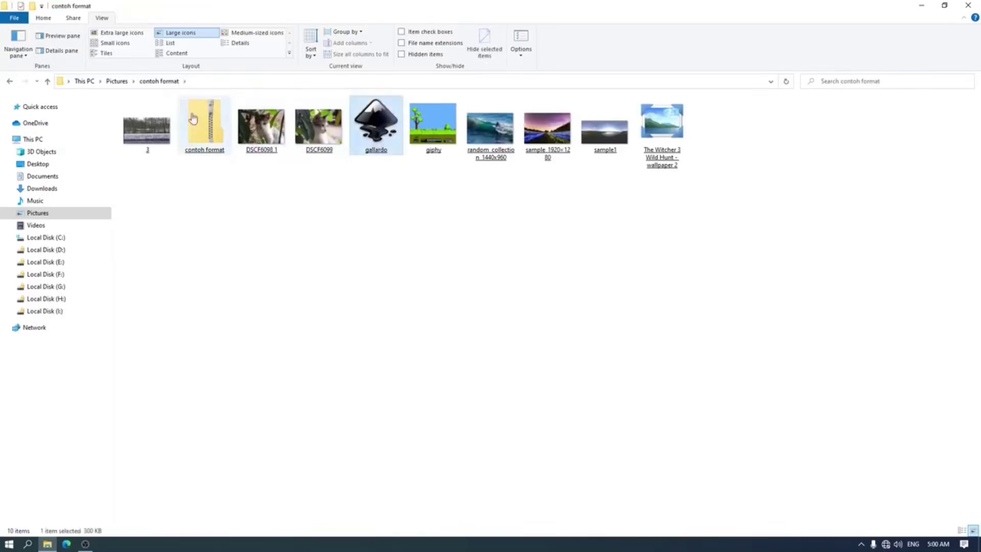
mouse_move(207, 128)
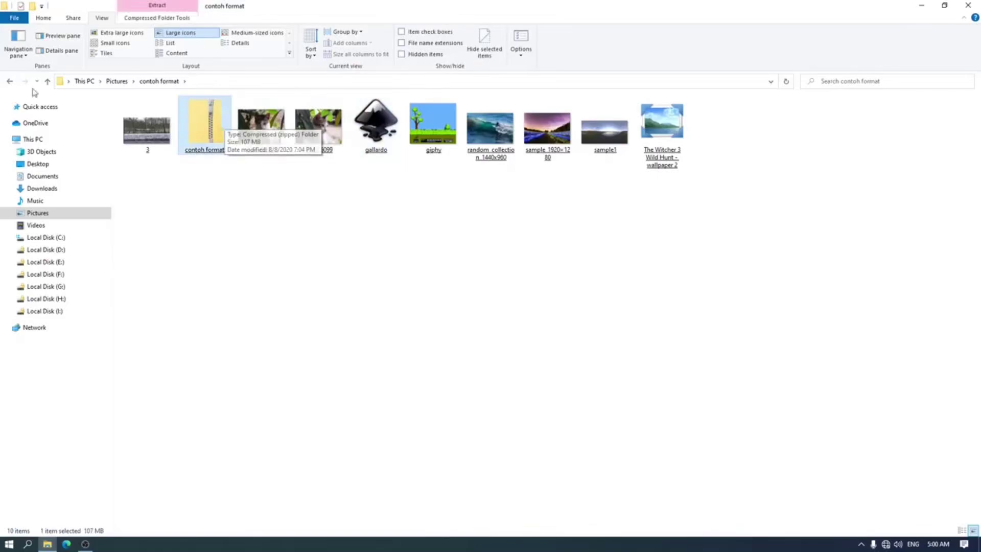
click(9, 81)
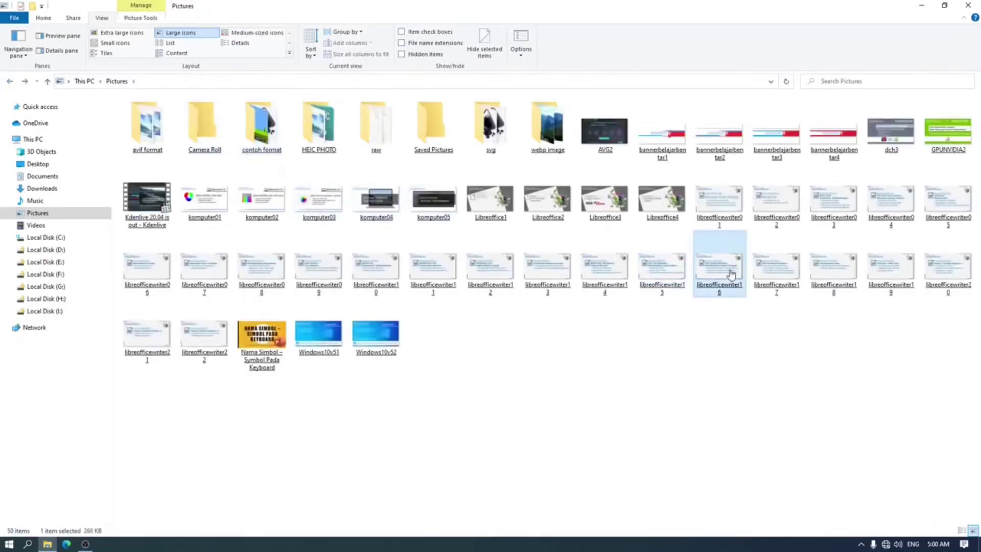
- Open the libreofficewriter16 image from the Pictures folder and close the photo viewer
mouse_move(730, 275)
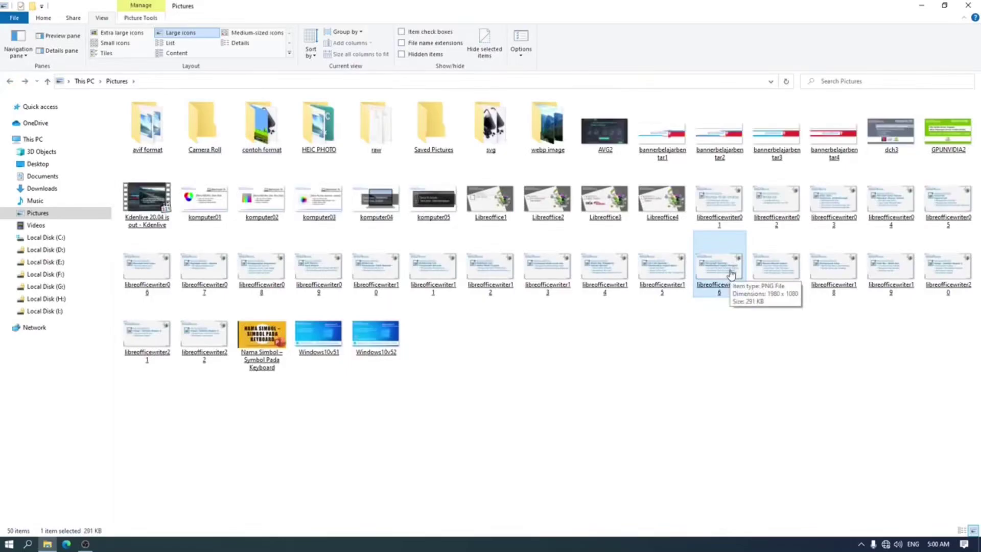
double_click(730, 271)
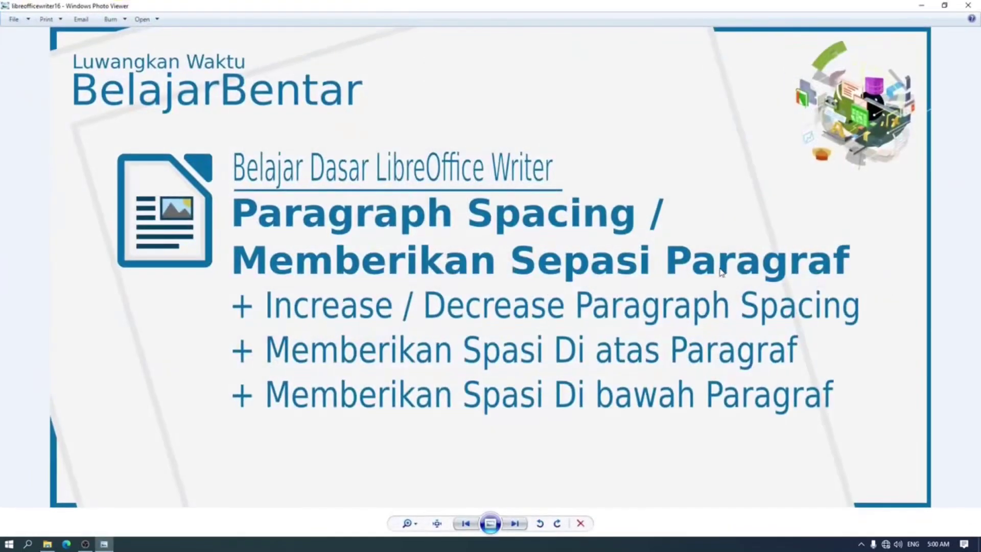
click(968, 5)
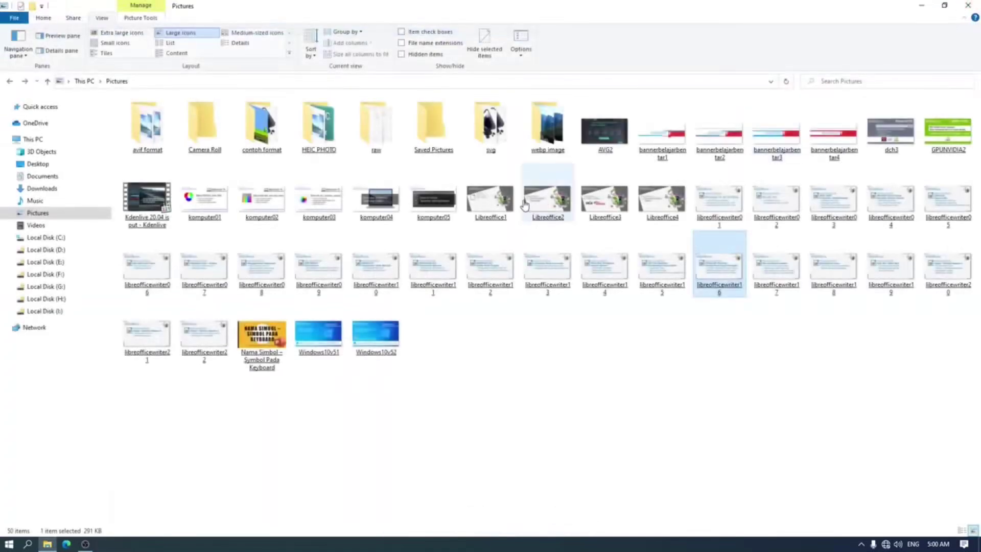
- Switch Folder Options back to double-click to open an item (single-click to select) and apply it
click(521, 37)
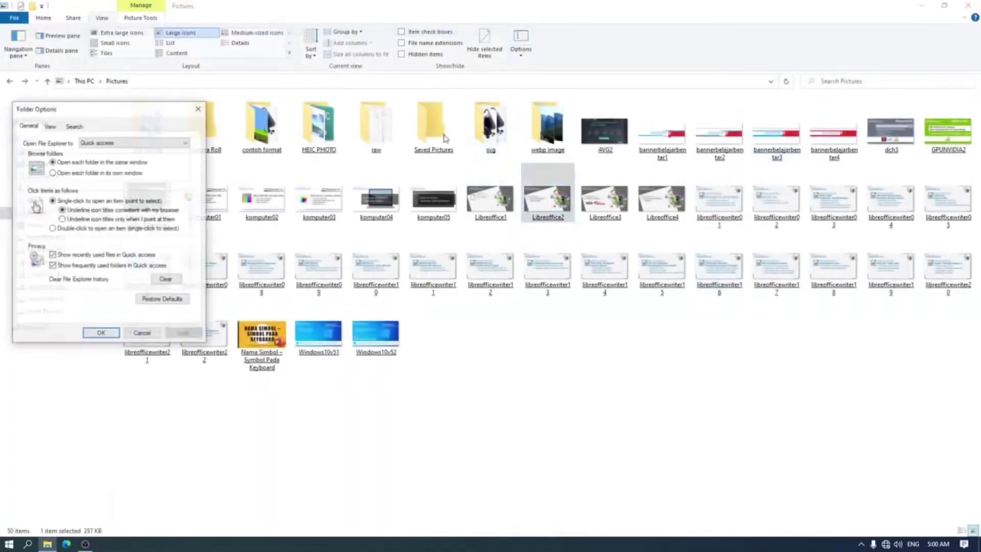
click(139, 230)
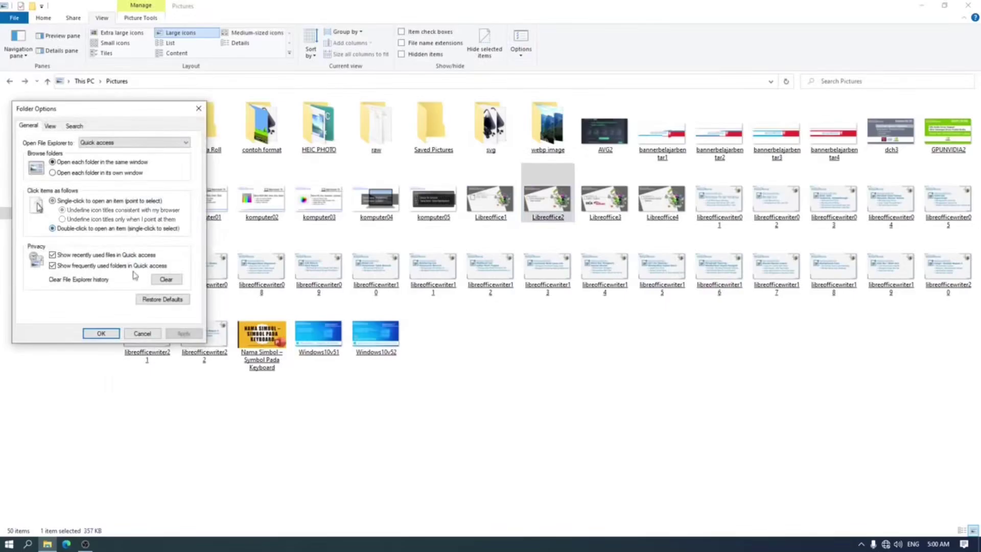
click(115, 332)
- Test the double-click setting by selecting libreofficewriter13, opening it in the photo viewer and closing it
click(548, 254)
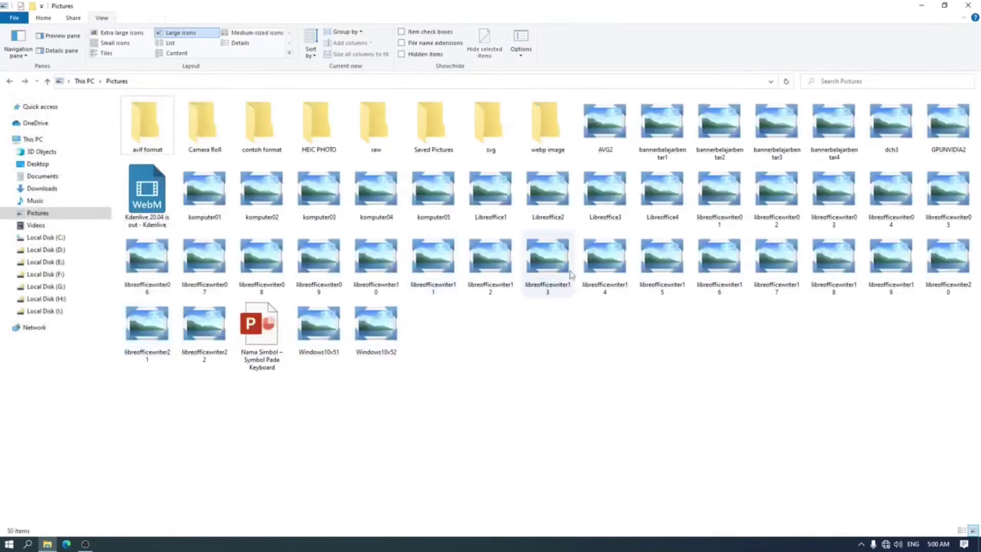
double_click(547, 254)
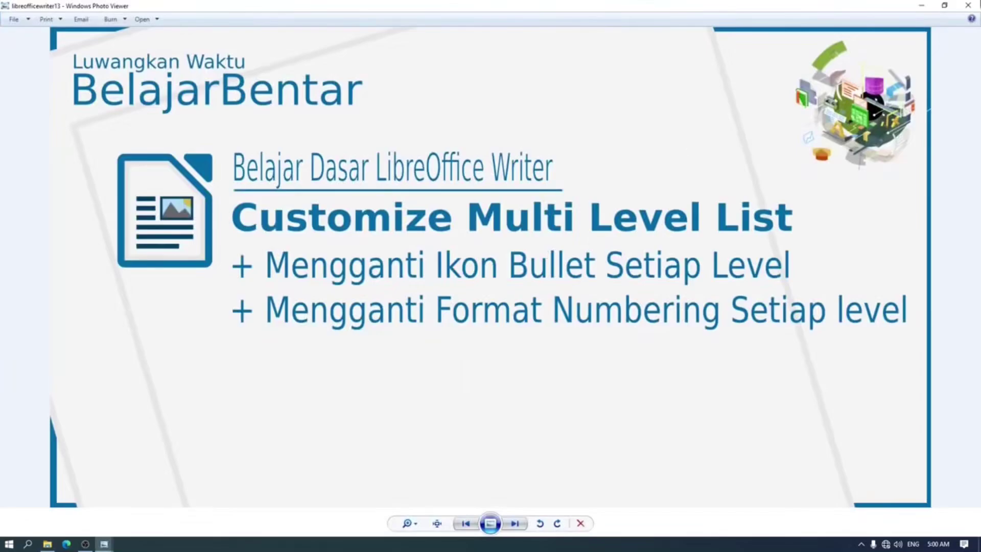
click(973, 4)
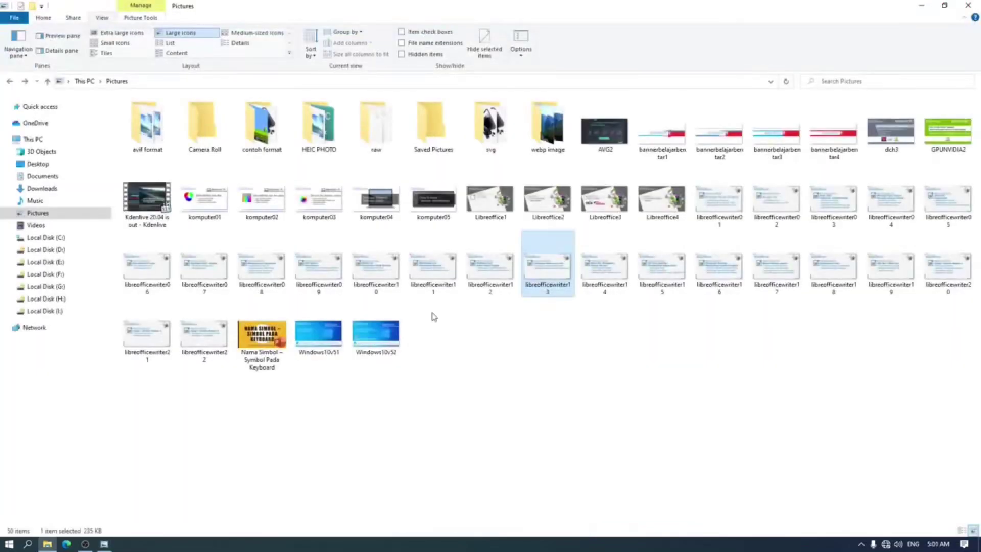